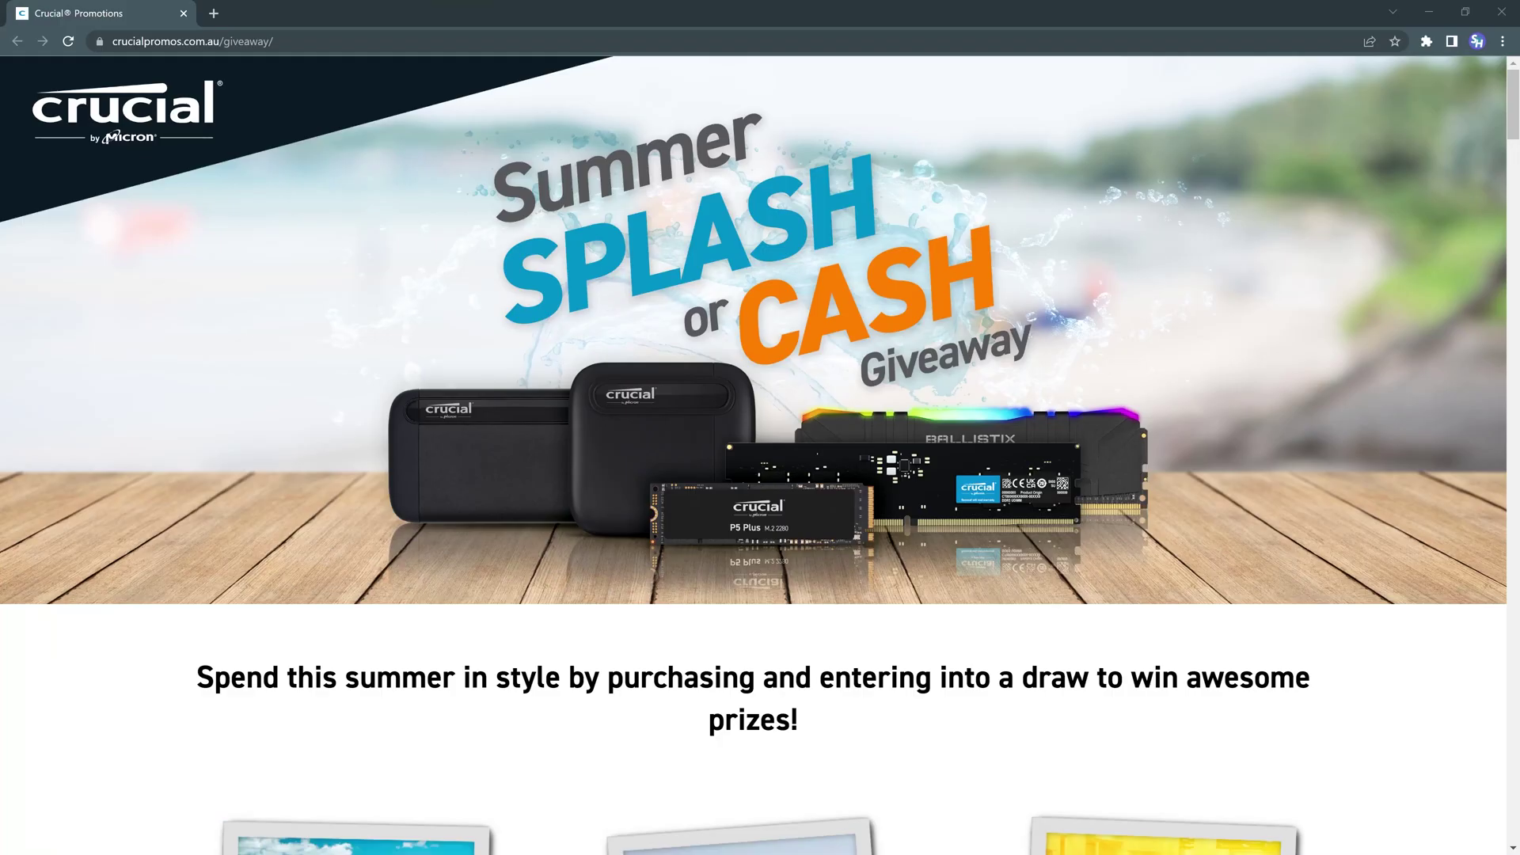
- Scroll the Crucial giveaway page past the 1st–3rd prize cards to the weekly EB Games/Steam gift card draw
scroll(752, 396, "down", 1)
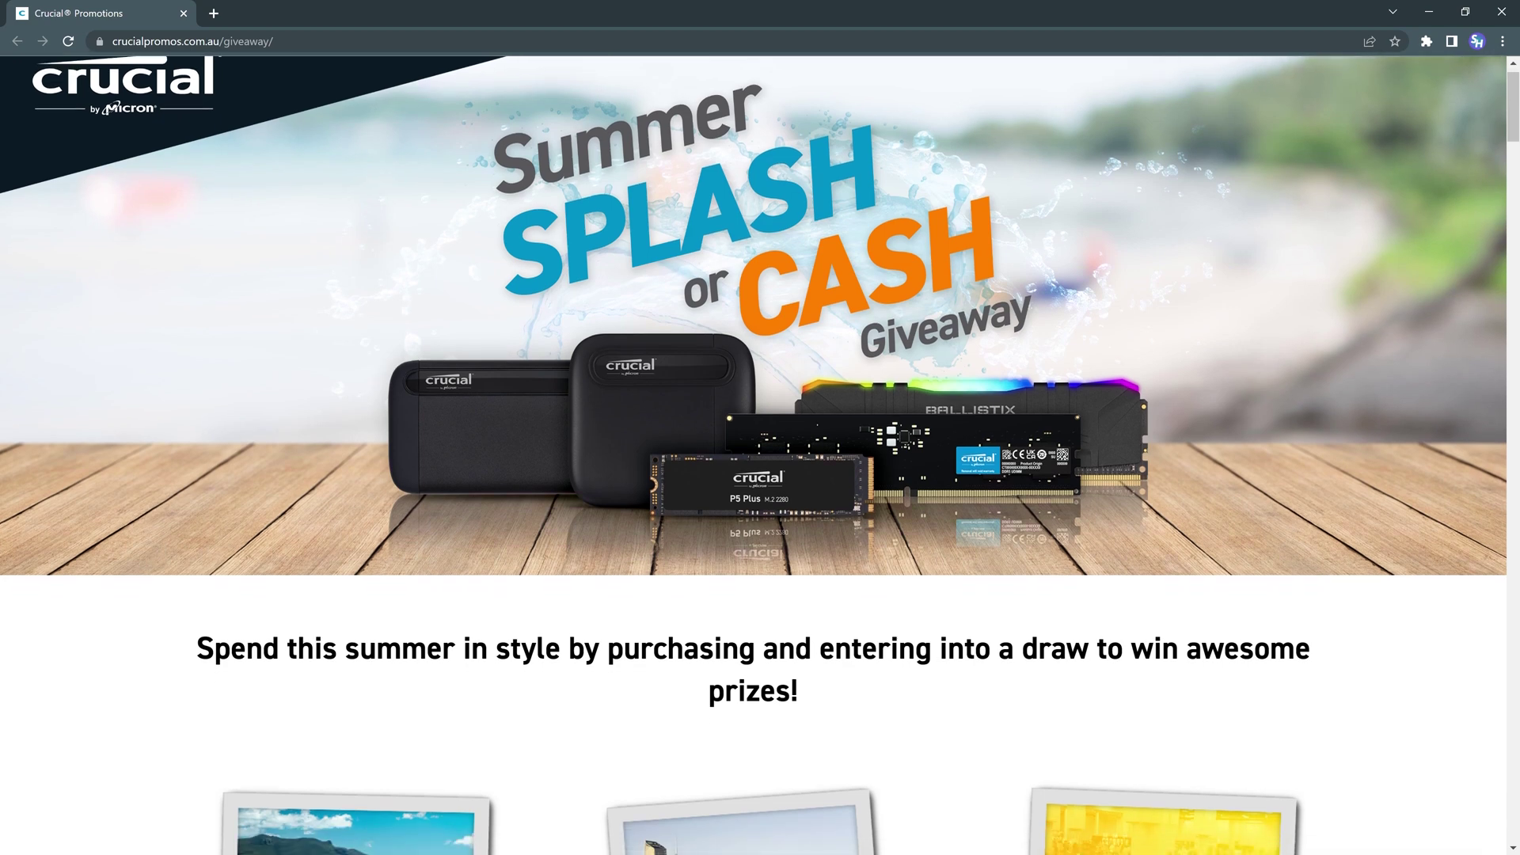
scroll(752, 396, "down", 1)
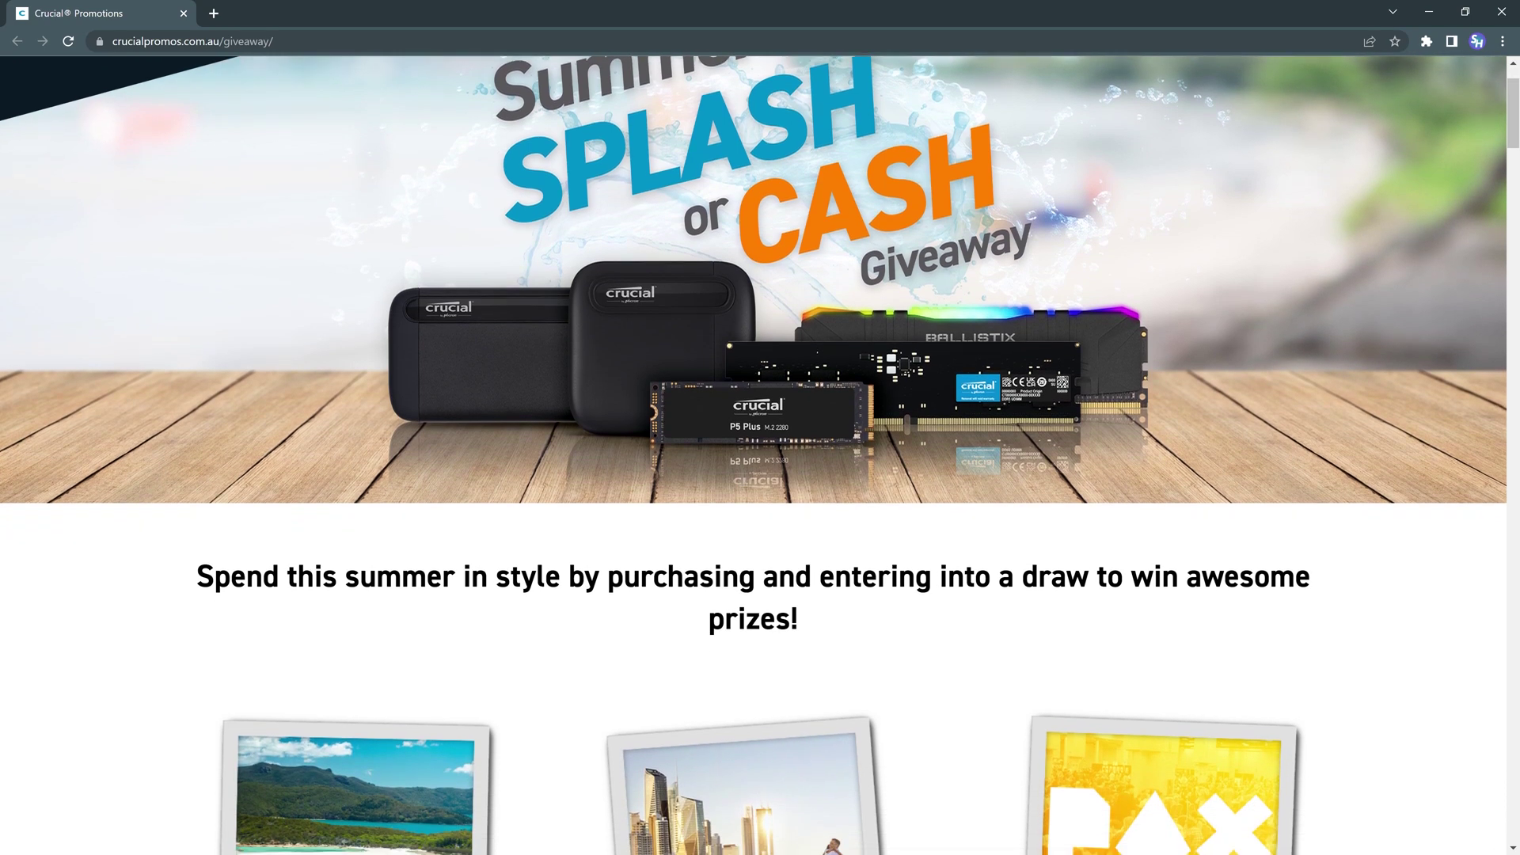
scroll(752, 396, "down", 1)
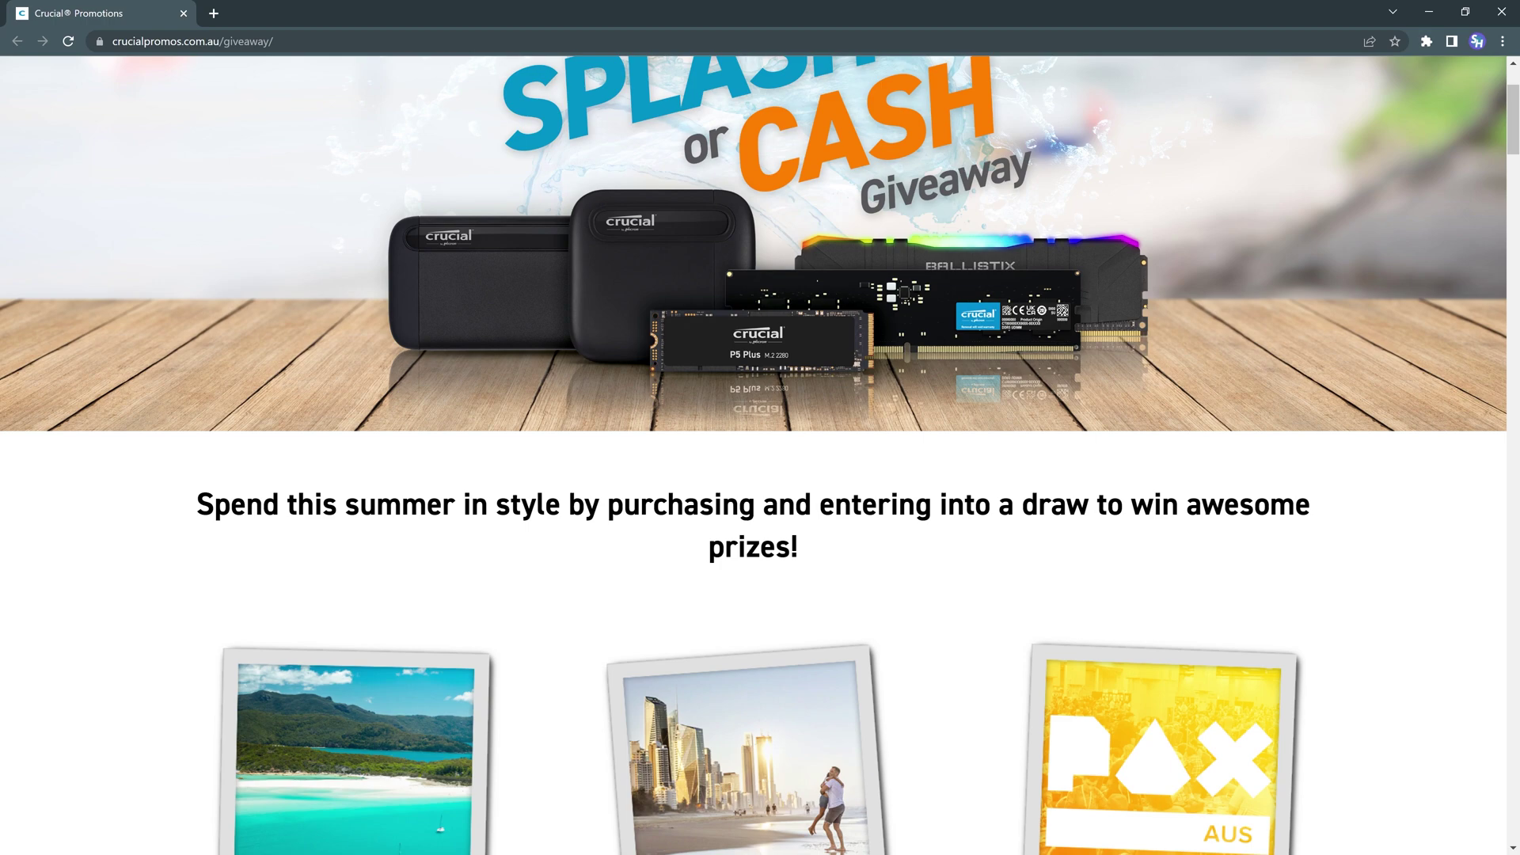
scroll(752, 396, "down", 1)
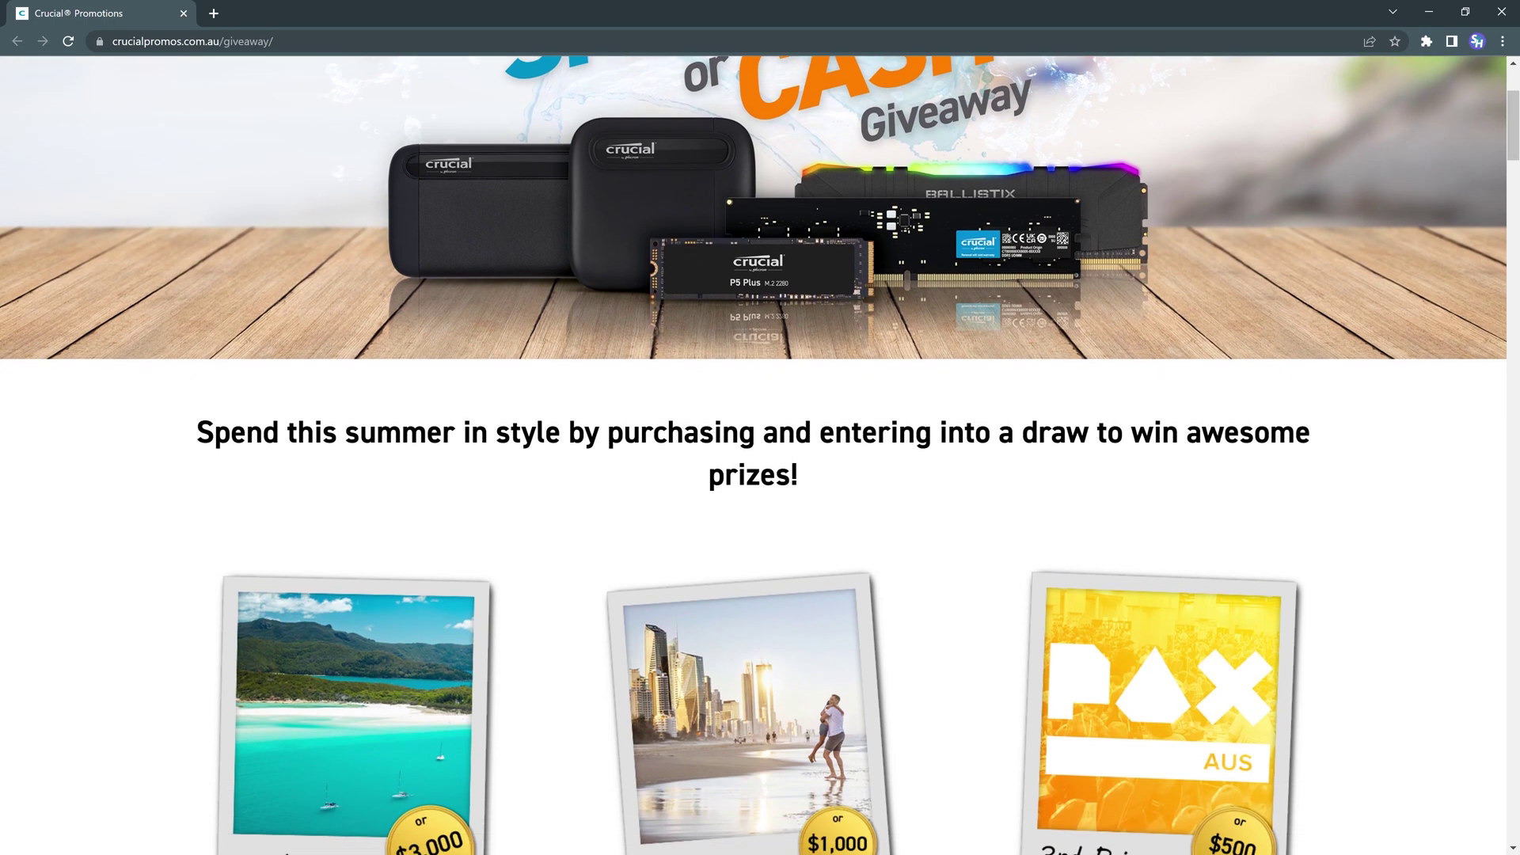
scroll(752, 396, "down", 1)
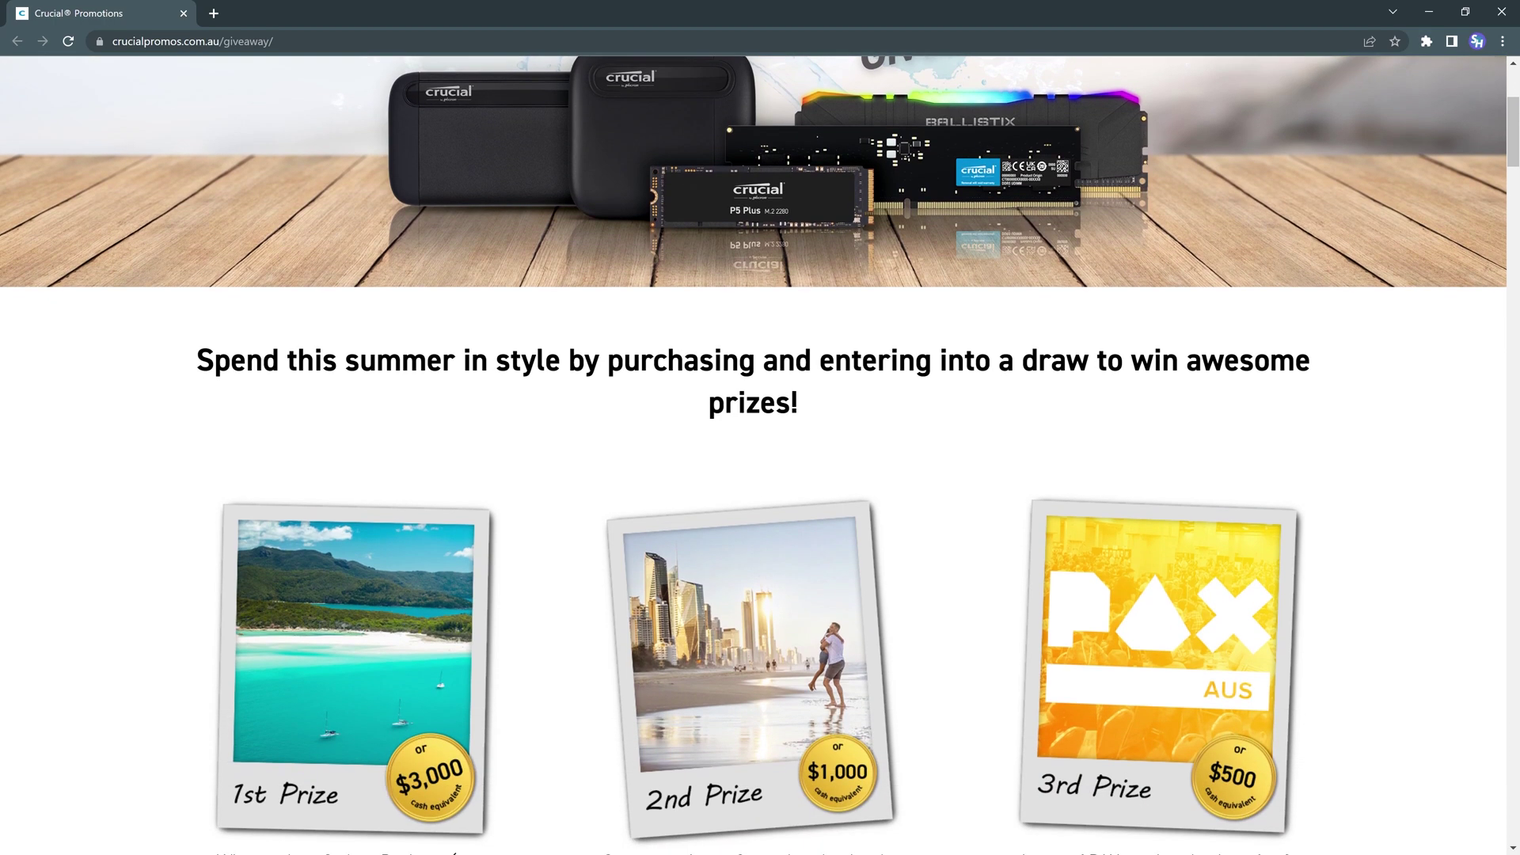
scroll(751, 395, "down", 1)
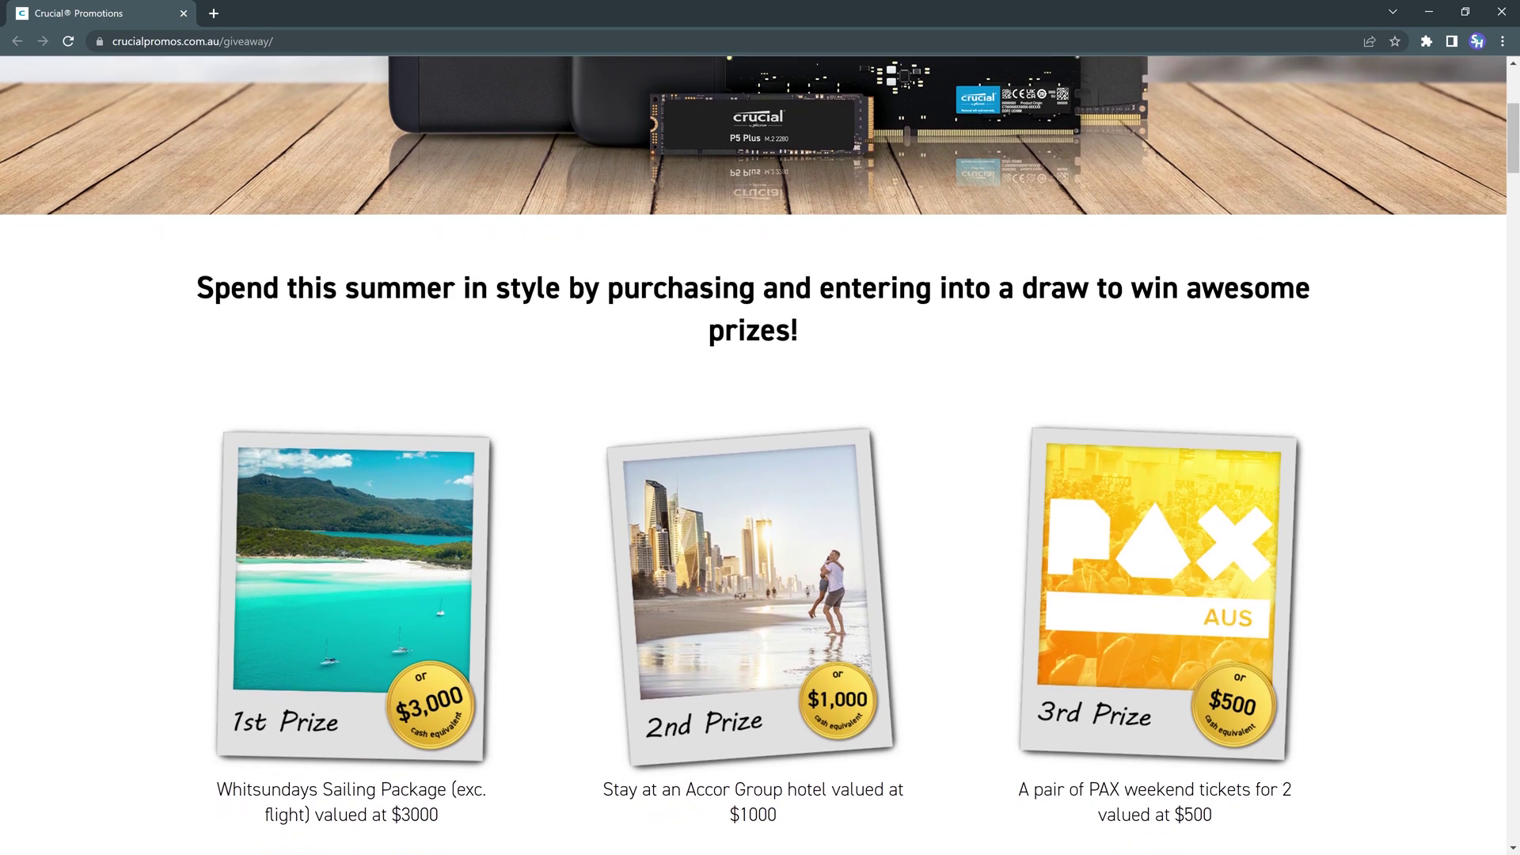
scroll(752, 396, "down", 1)
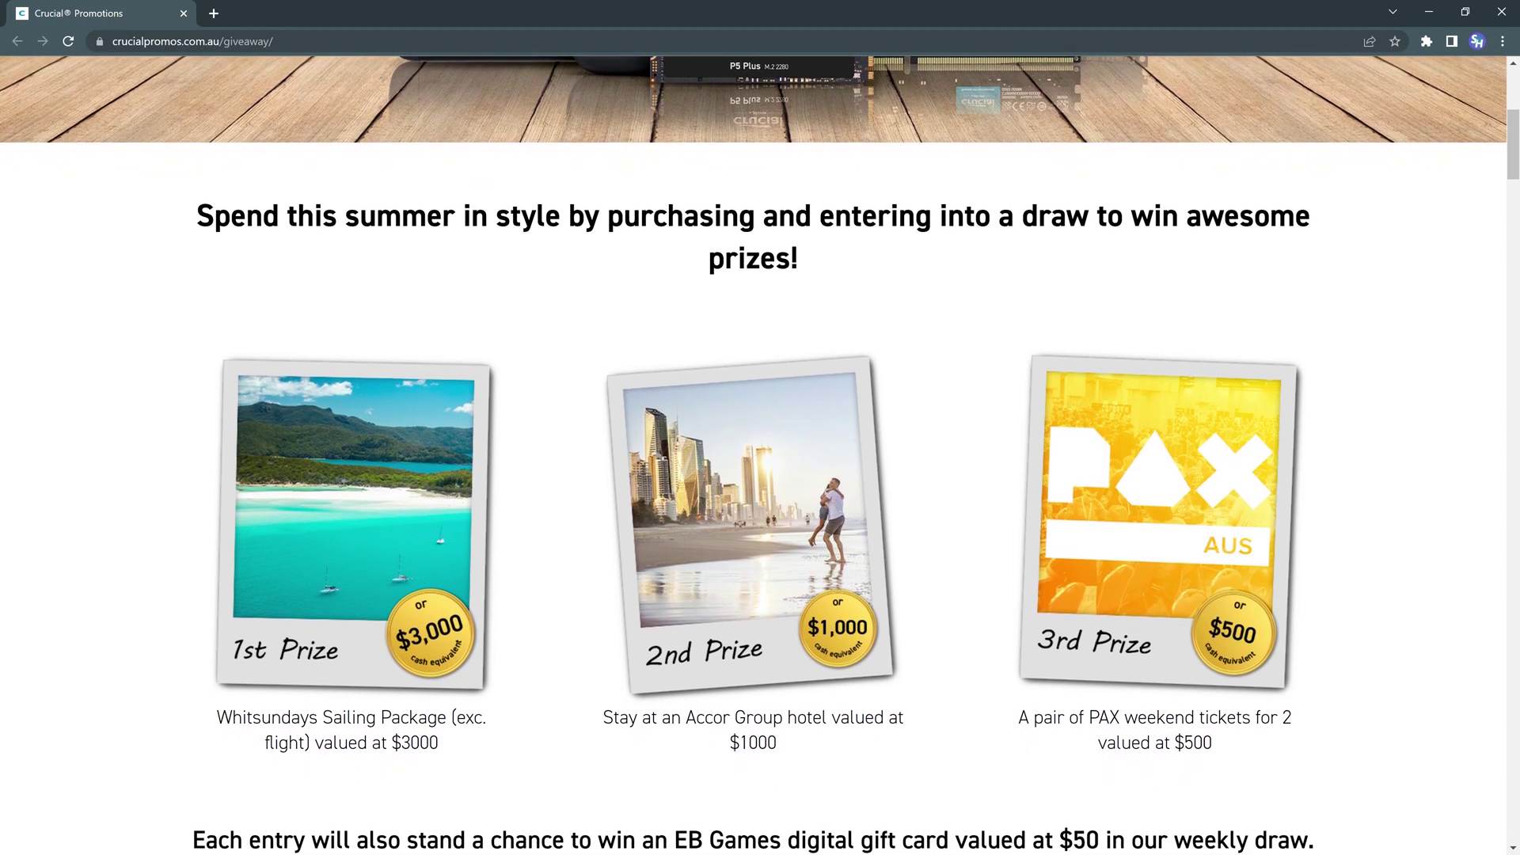
scroll(752, 396, "down", 1)
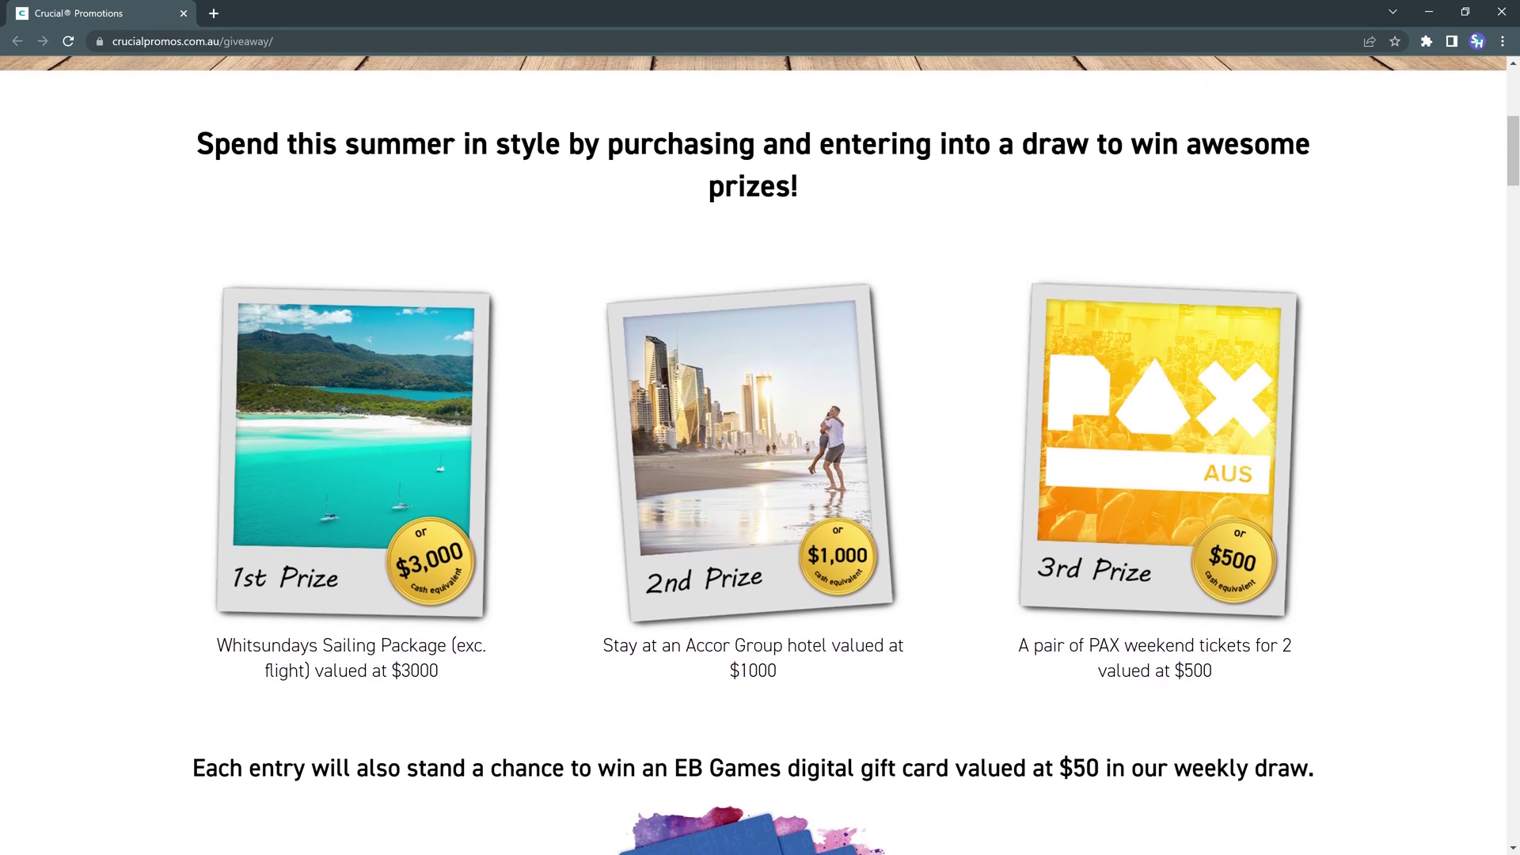
scroll(752, 396, "down", 1)
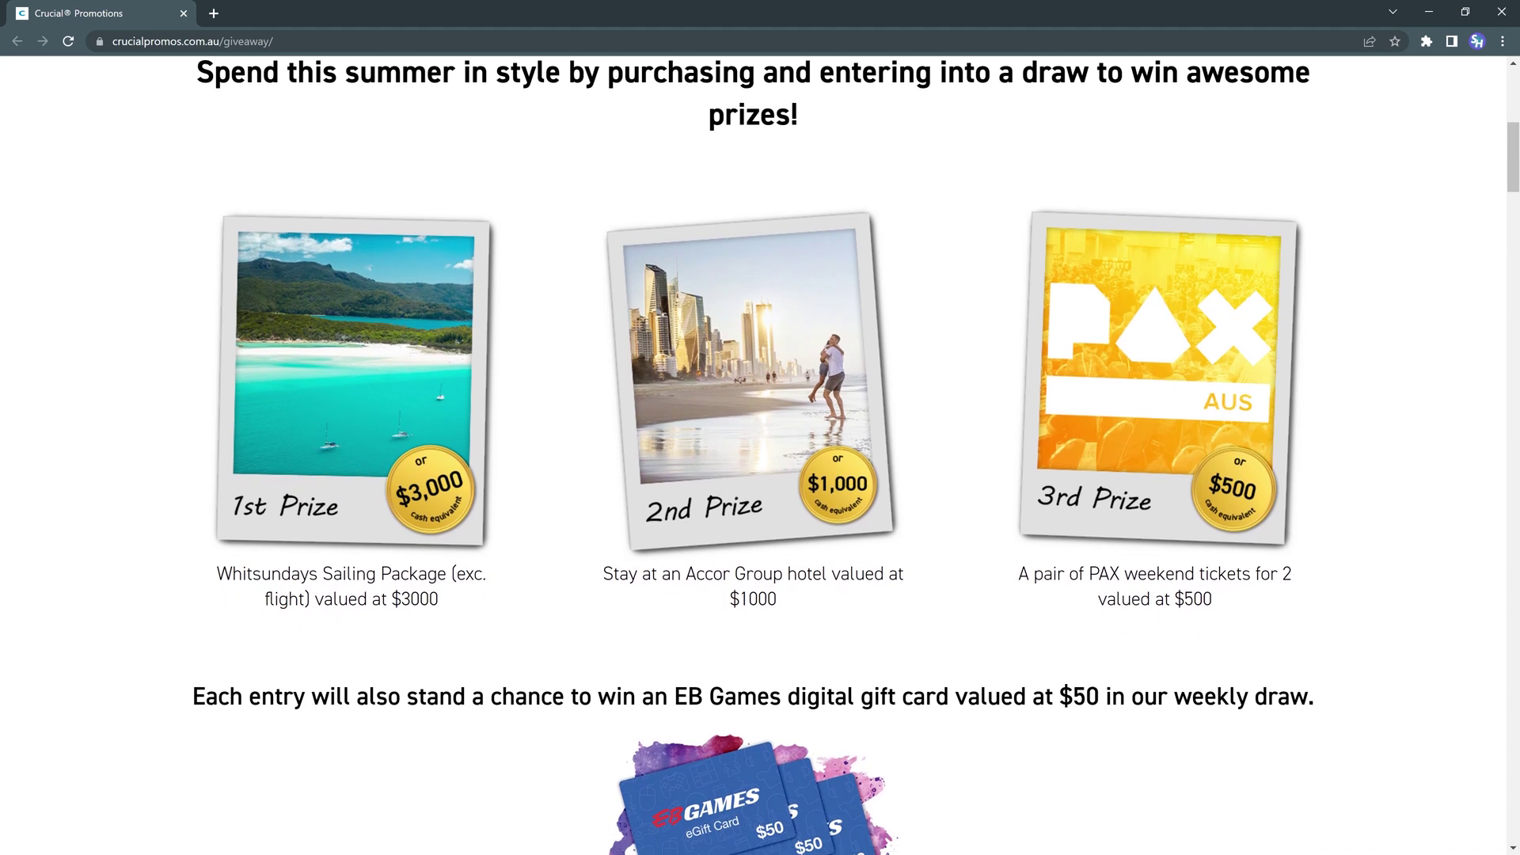
scroll(751, 395, "down", 1)
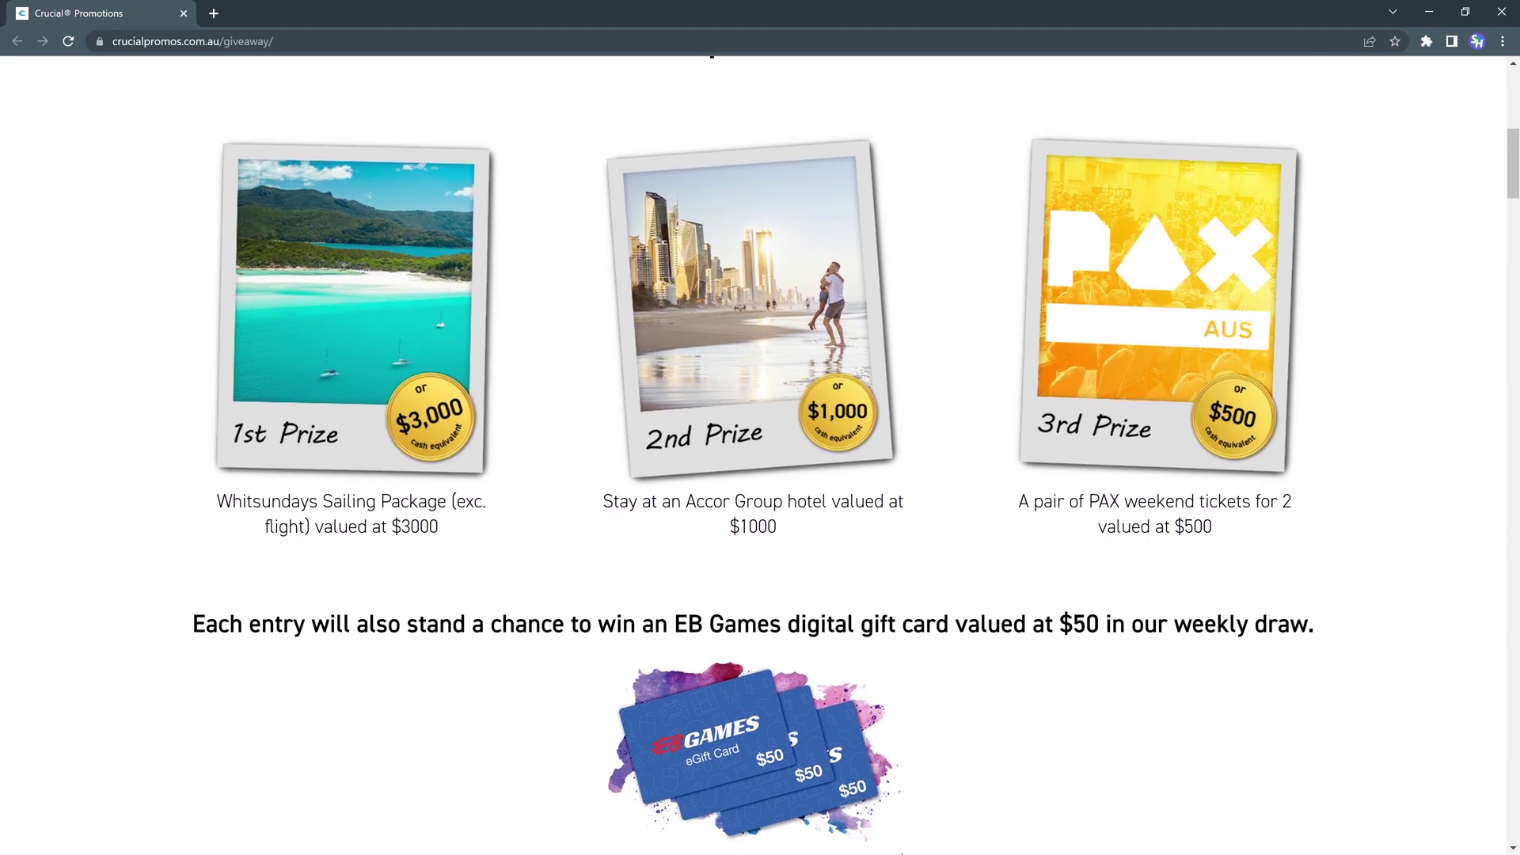
scroll(752, 396, "down", 1)
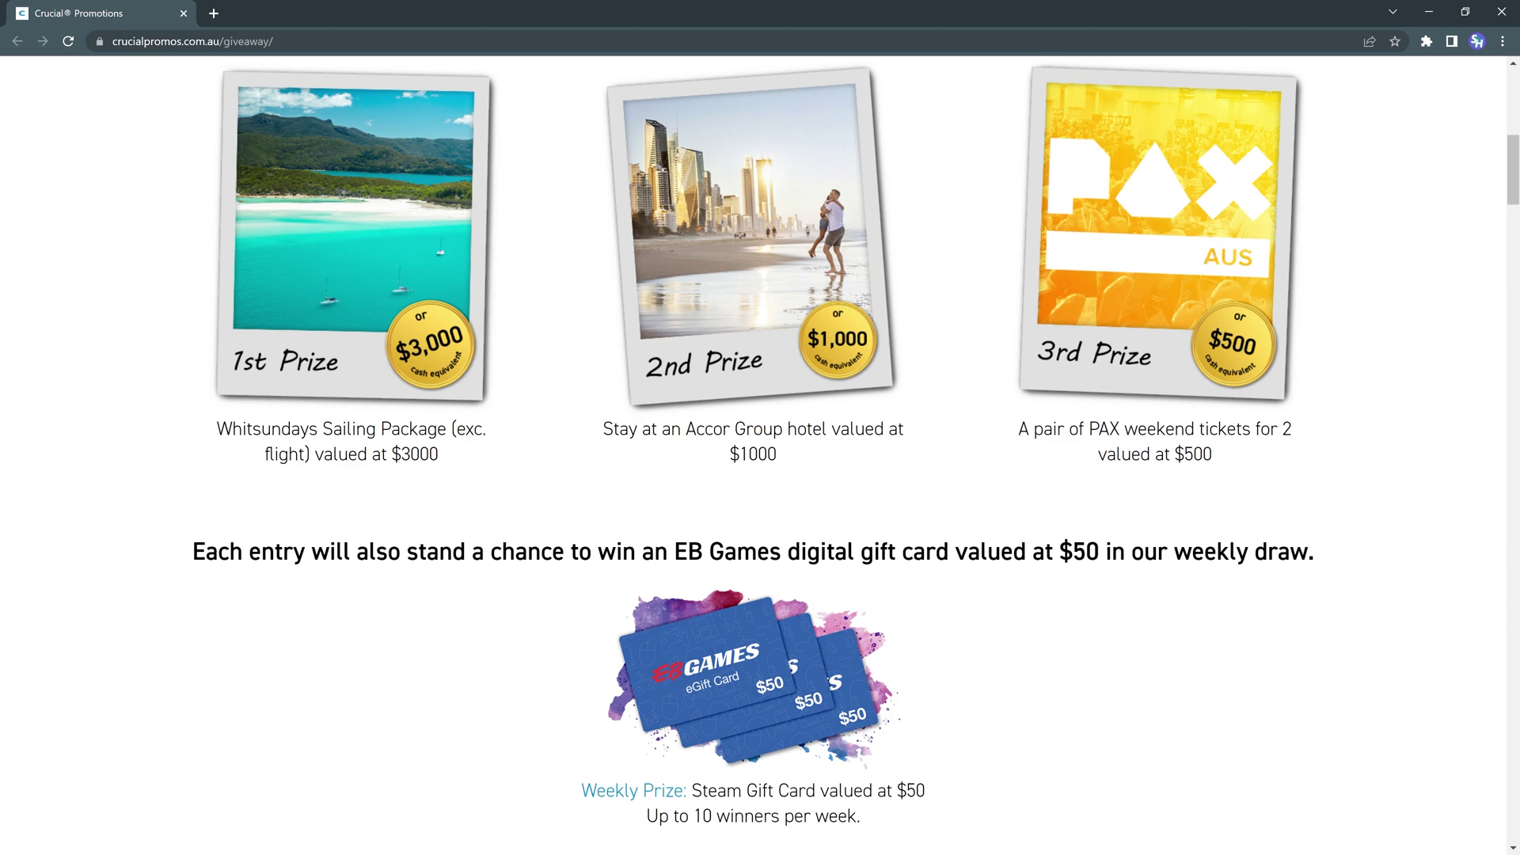
scroll(752, 396, "down", 1)
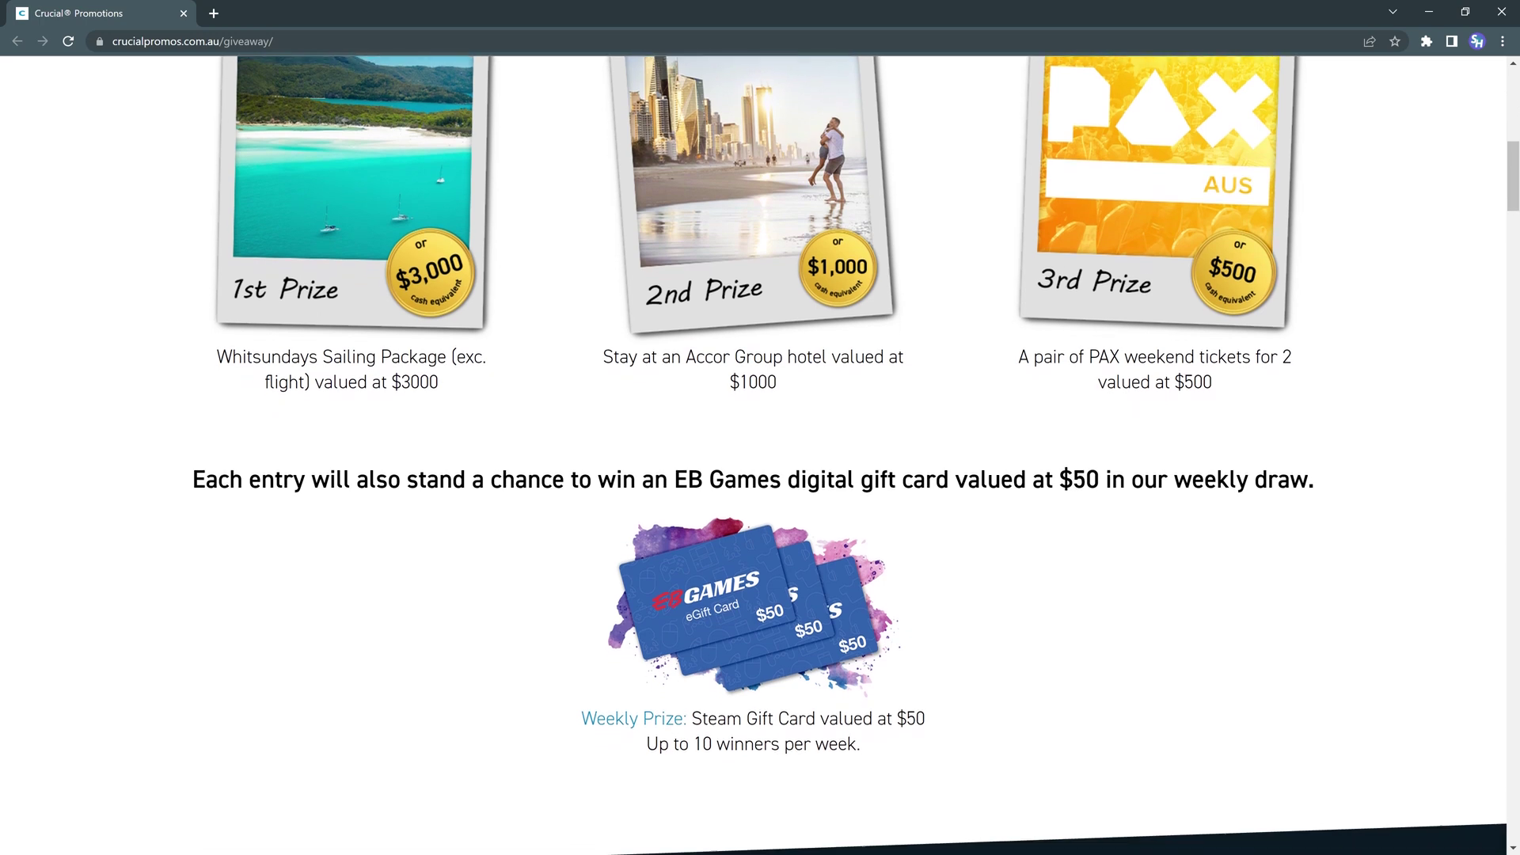
scroll(752, 396, "down", 1)
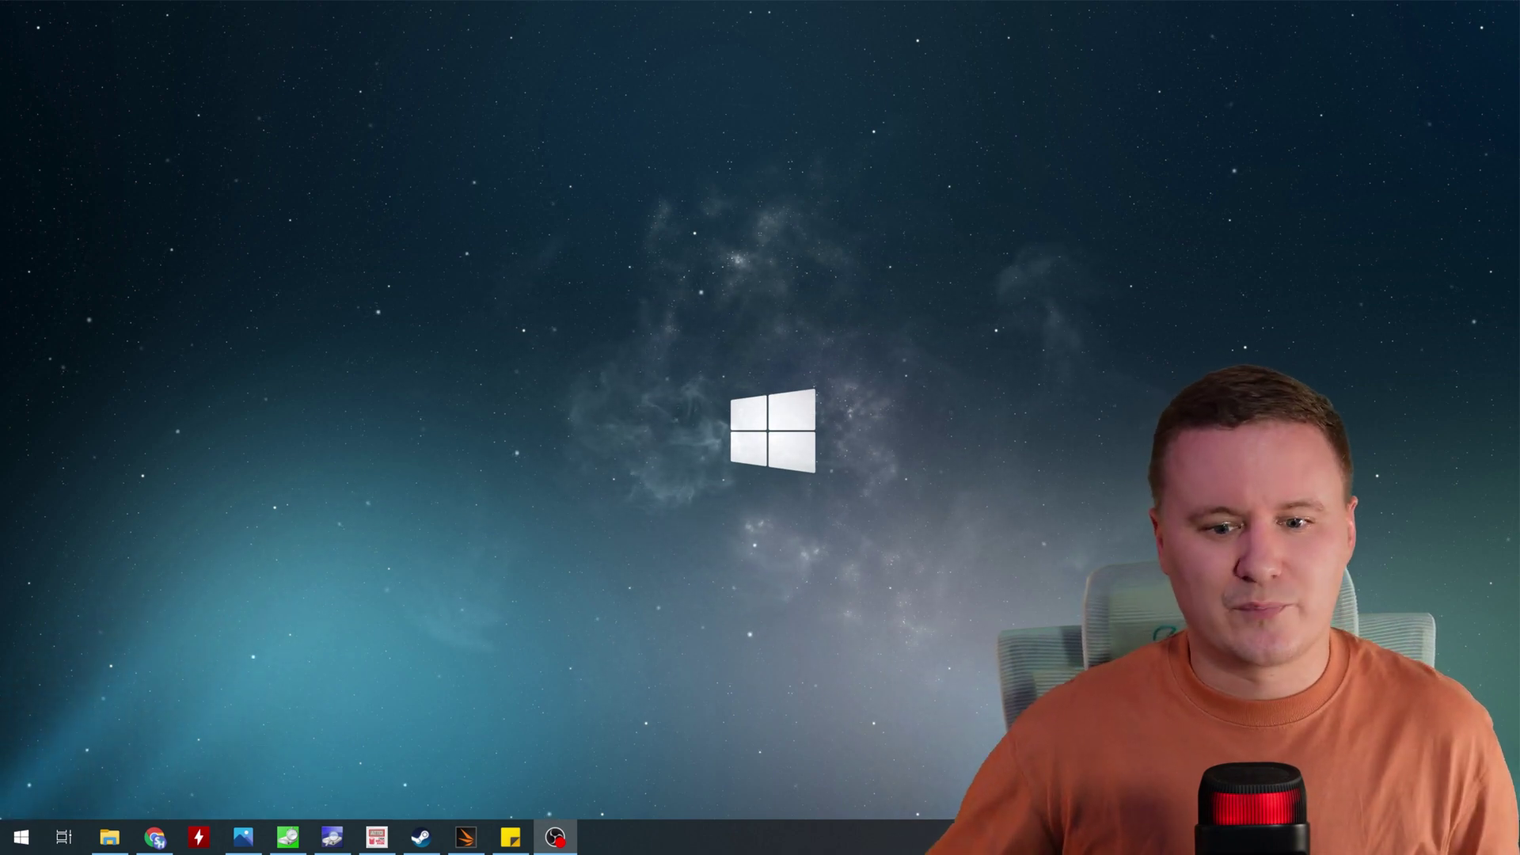
- Restore Chrome to show Umart's Silicon Power 1TB US70 PCIe Gen4 SSD page at $215.00
left_click(154, 837)
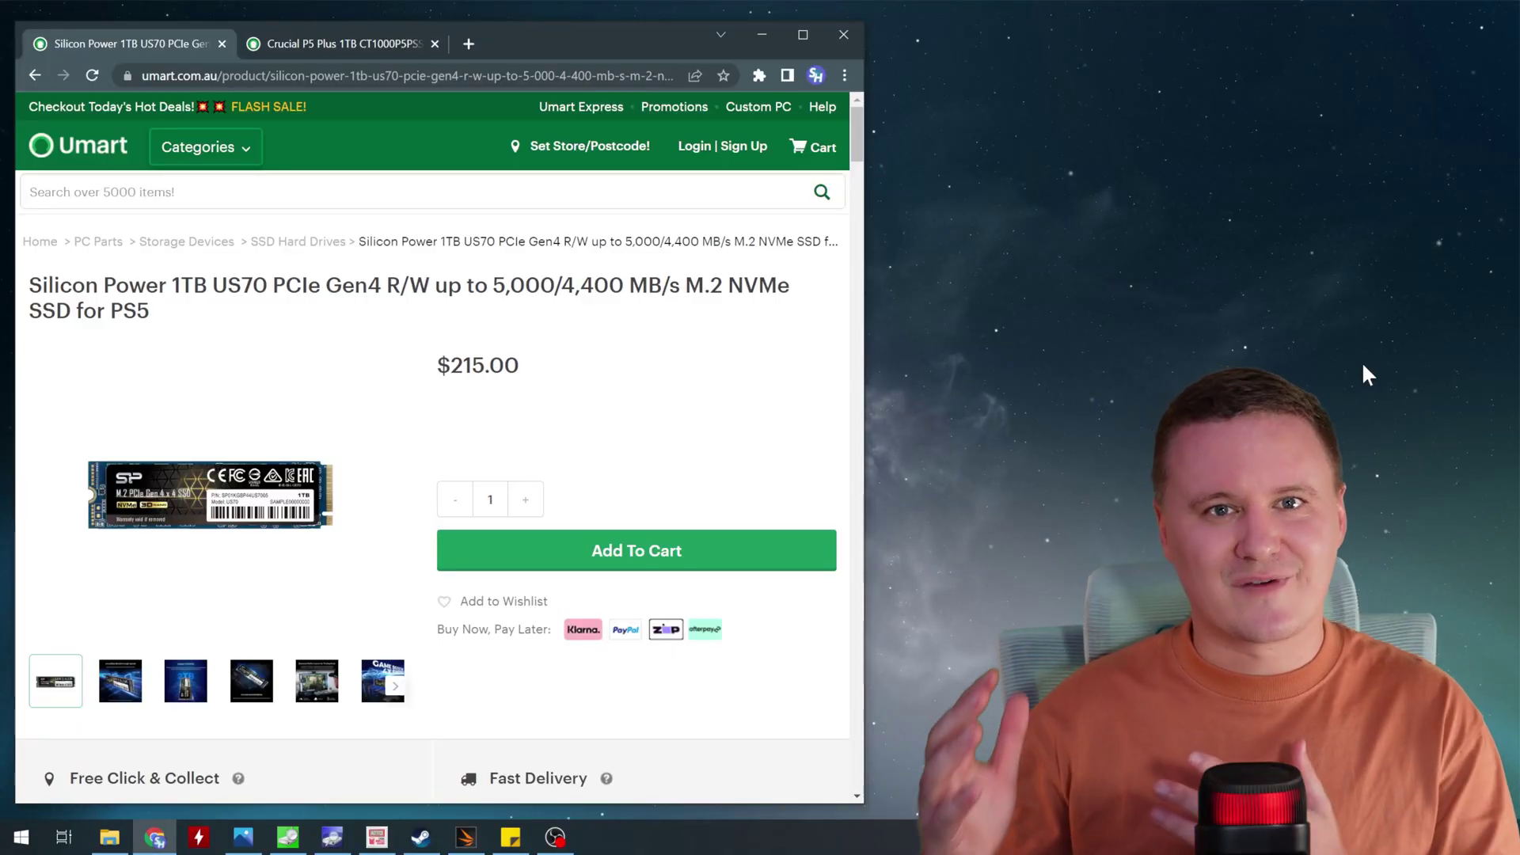
- Switch to the Umart Crucial P5 Plus 1TB product page tab ($219.00)
left_click(311, 43)
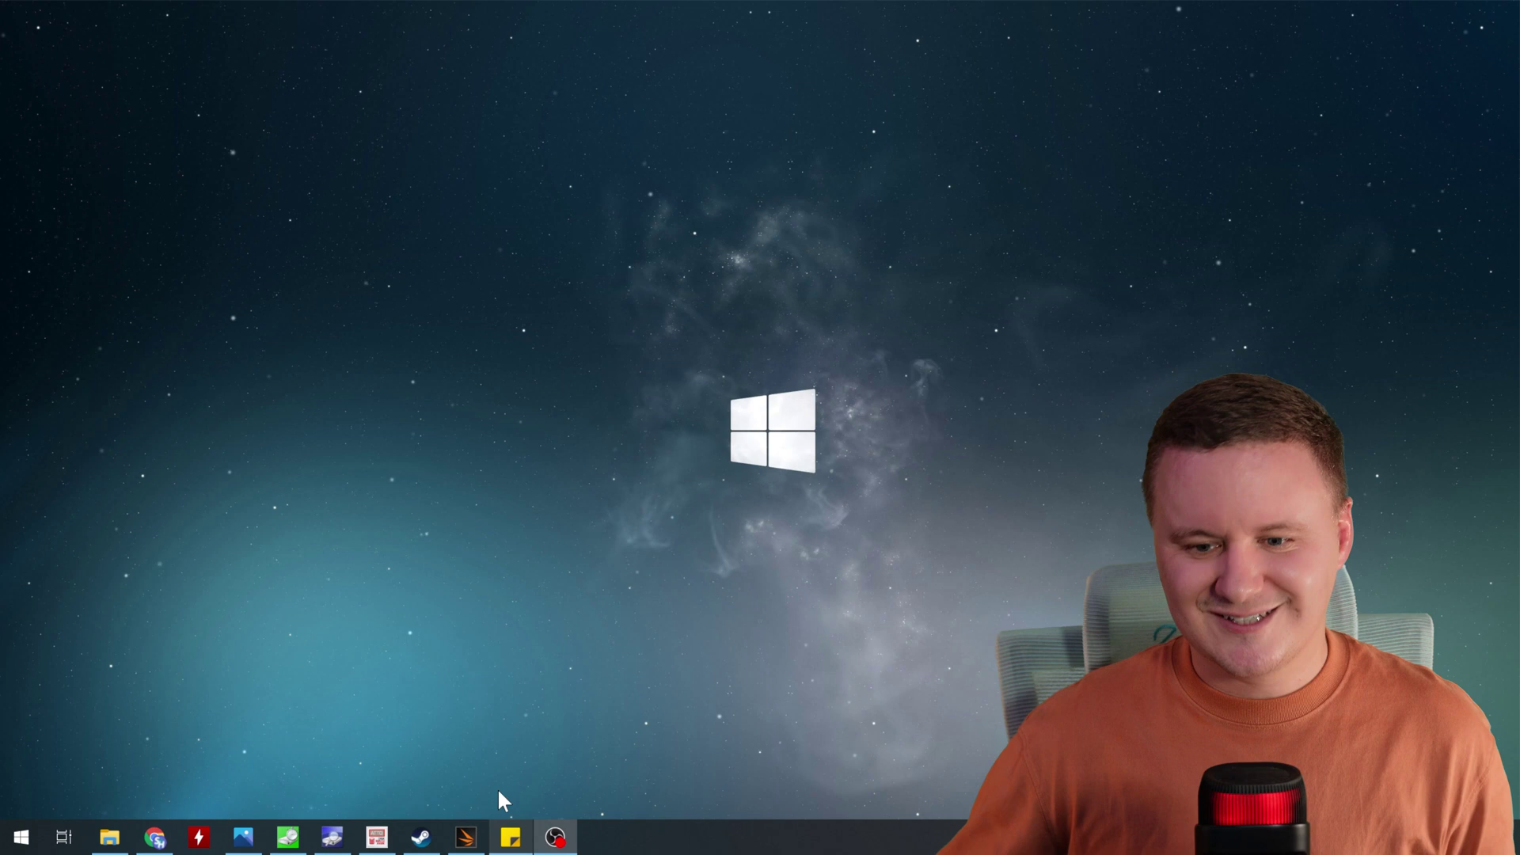
- Bring up the CrystalDiskMark, ATTO Disk Benchmark and 3DMark windows from the taskbar
left_click(286, 839)
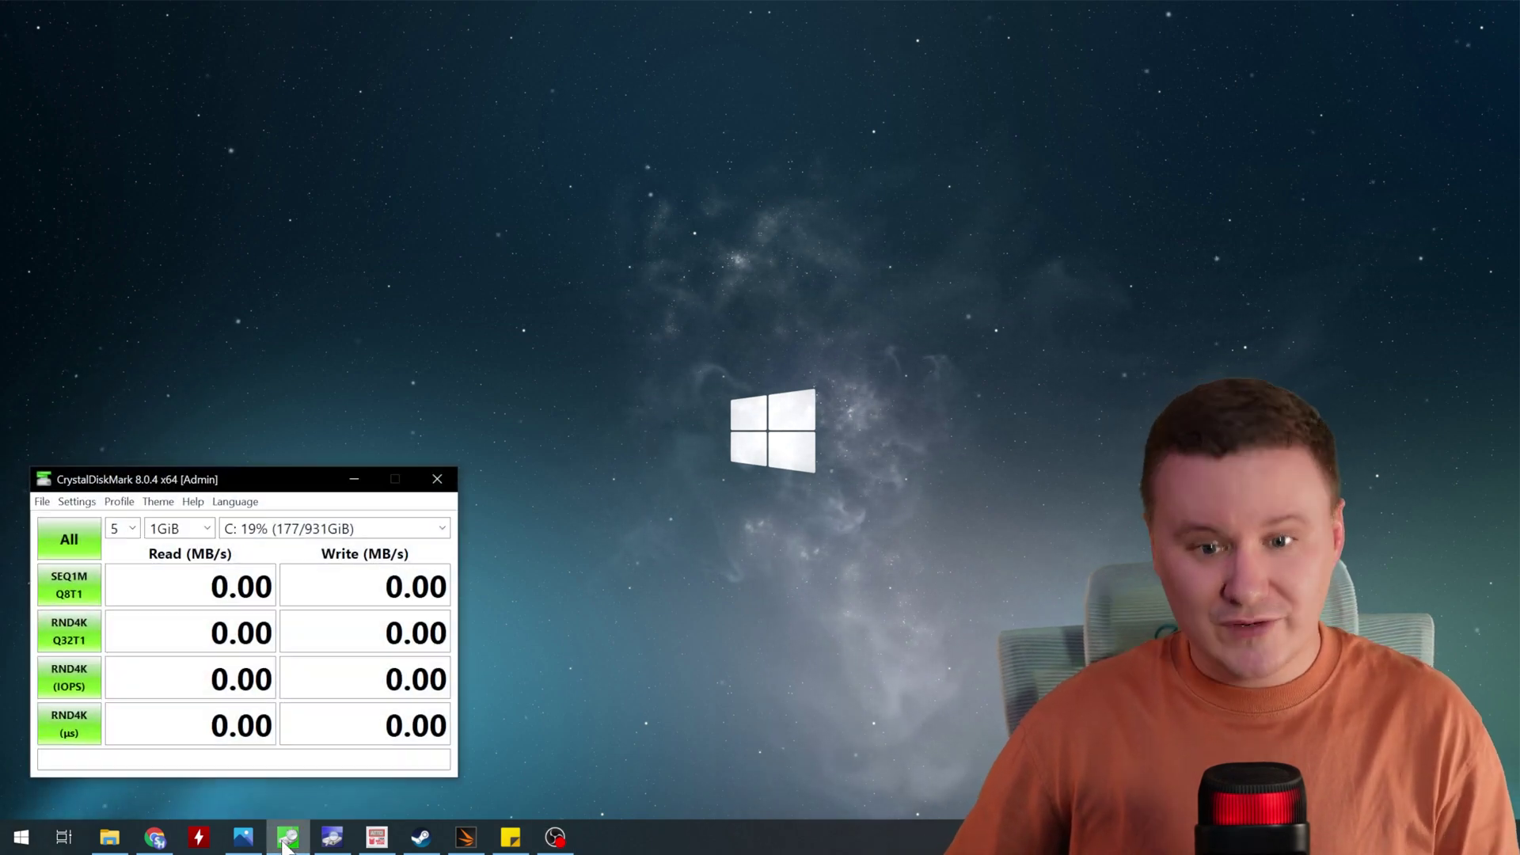
left_click(376, 841)
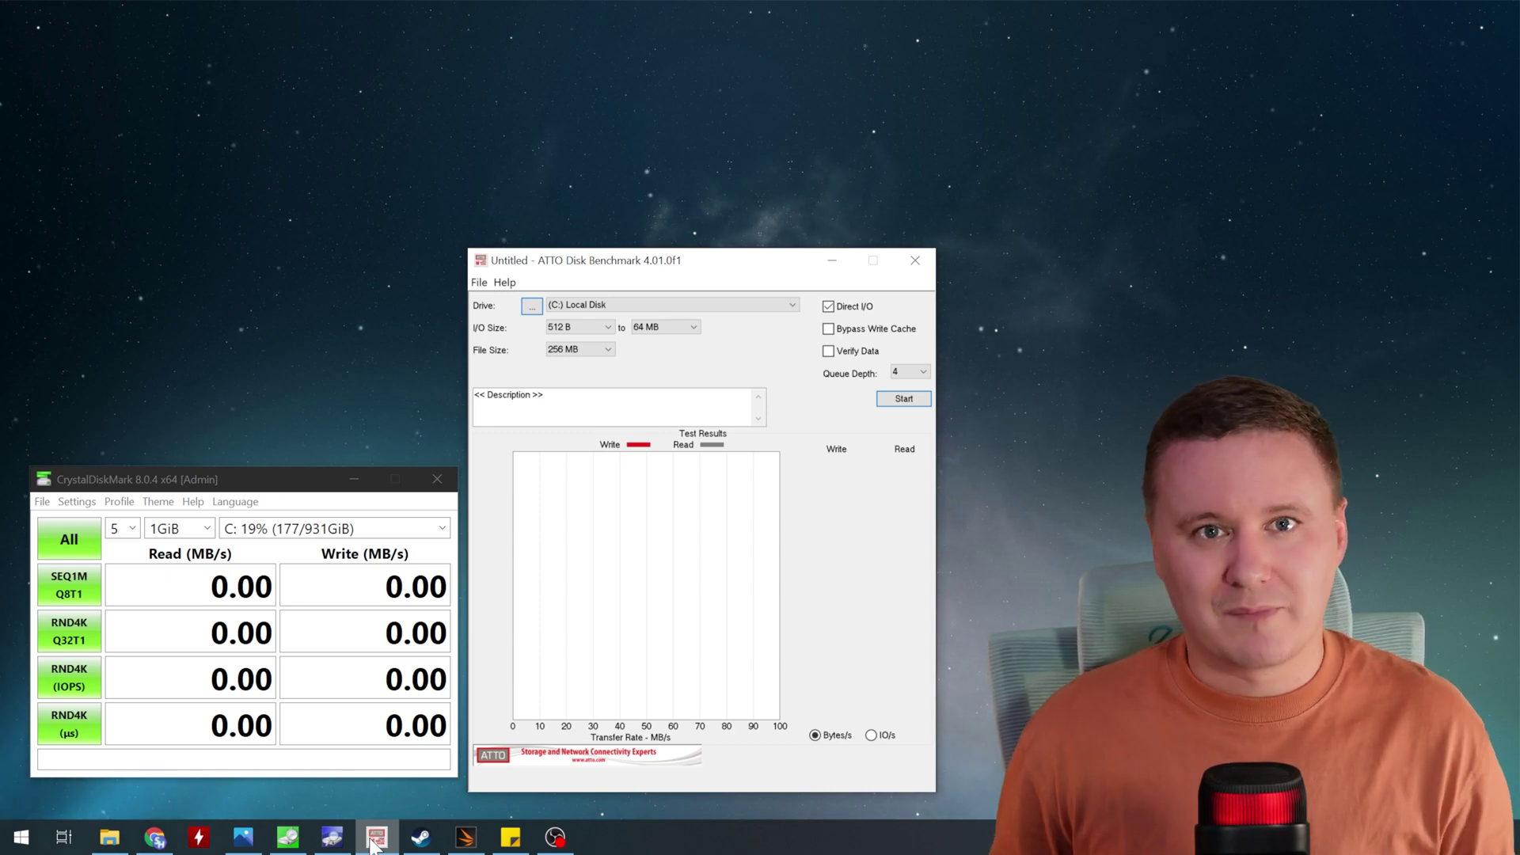
left_click(467, 840)
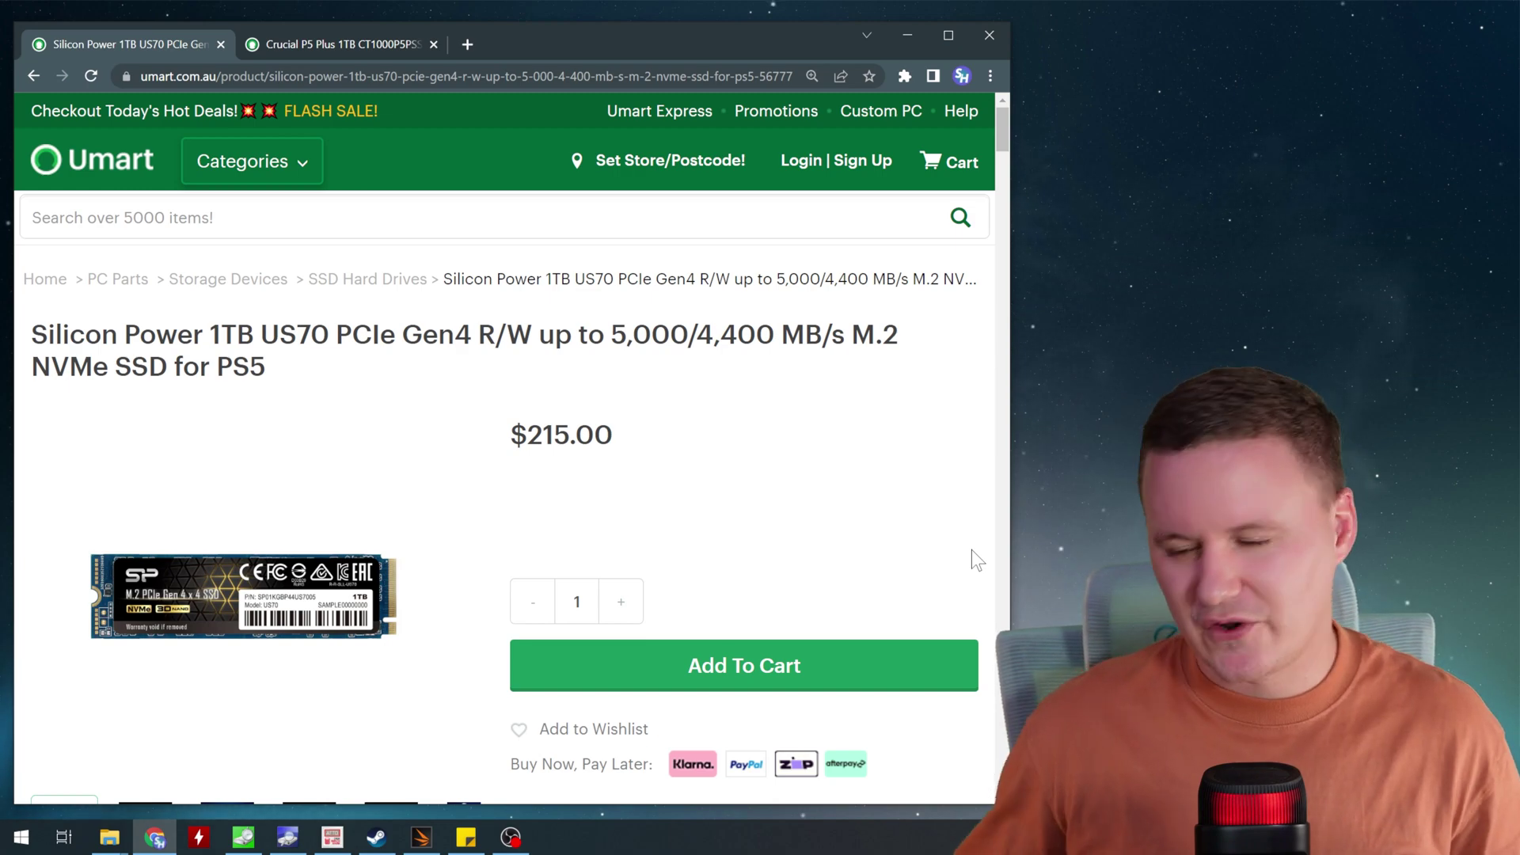
- Scroll to the Silicon Power US70 specs: PCIe Gen 4x4, 5,000 MB/s read, 4,400 MB/s write
scroll(874, 590, "down", 8)
scroll(874, 600, "down", 20)
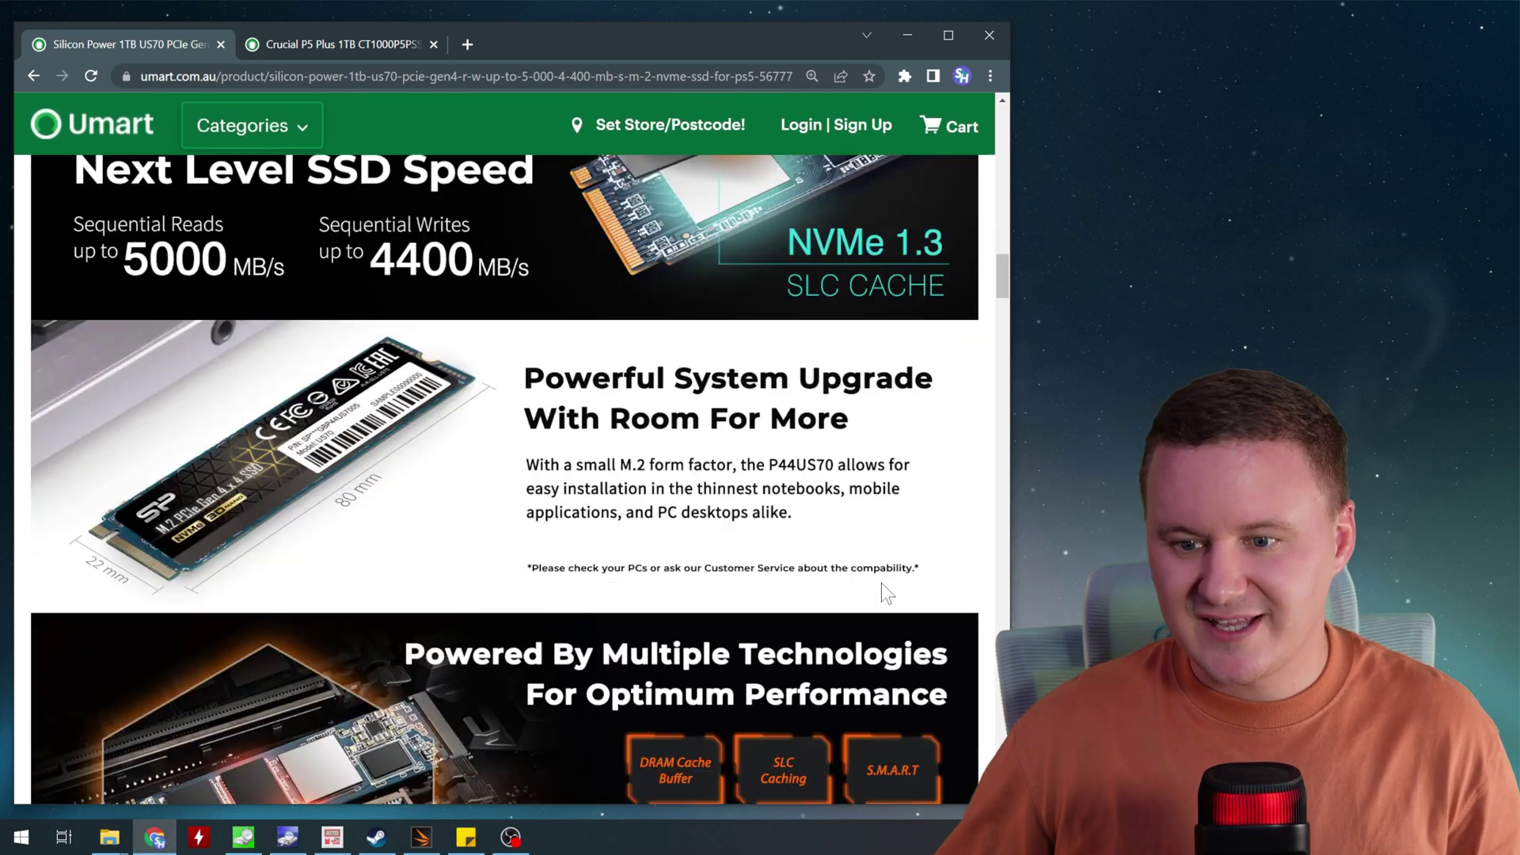
scroll(753, 563, "down", 1)
scroll(752, 563, "up", 2)
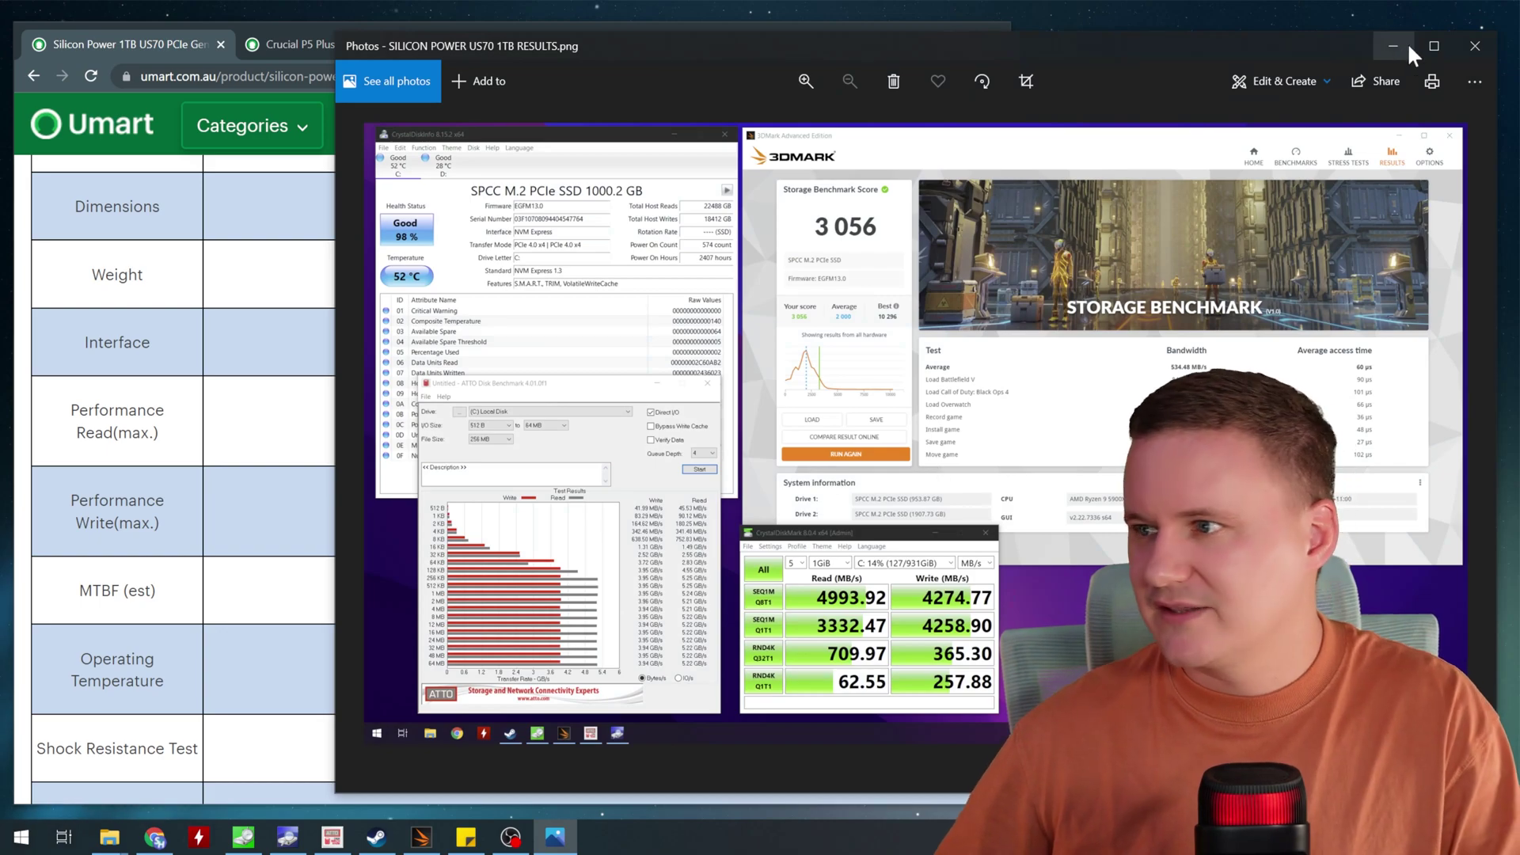
- Maximize the Silicon Power US70 results image in Photos and view it full screen
left_click(1431, 47)
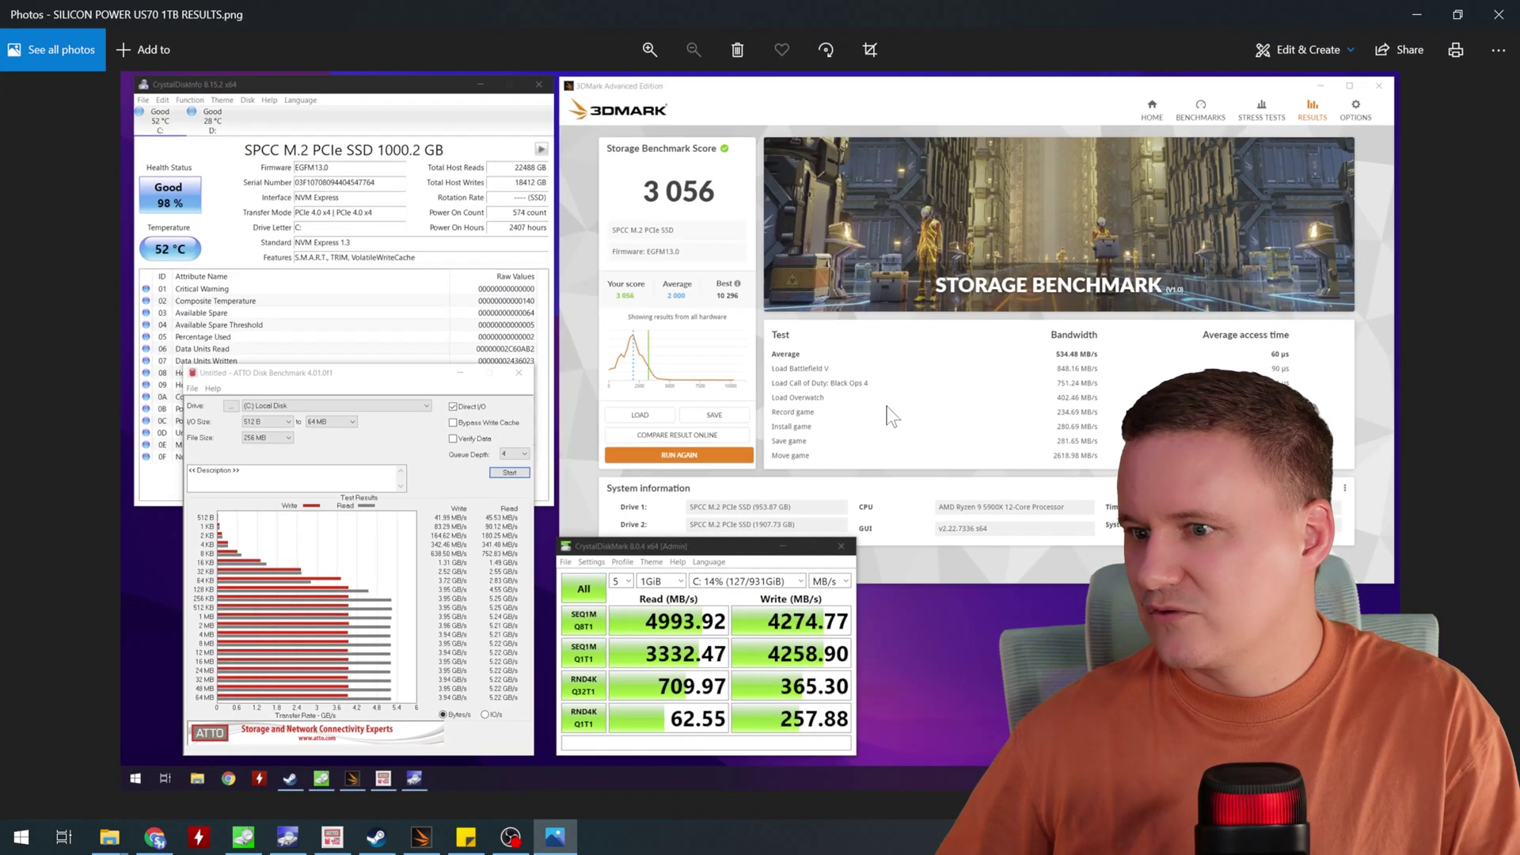
key("F11")
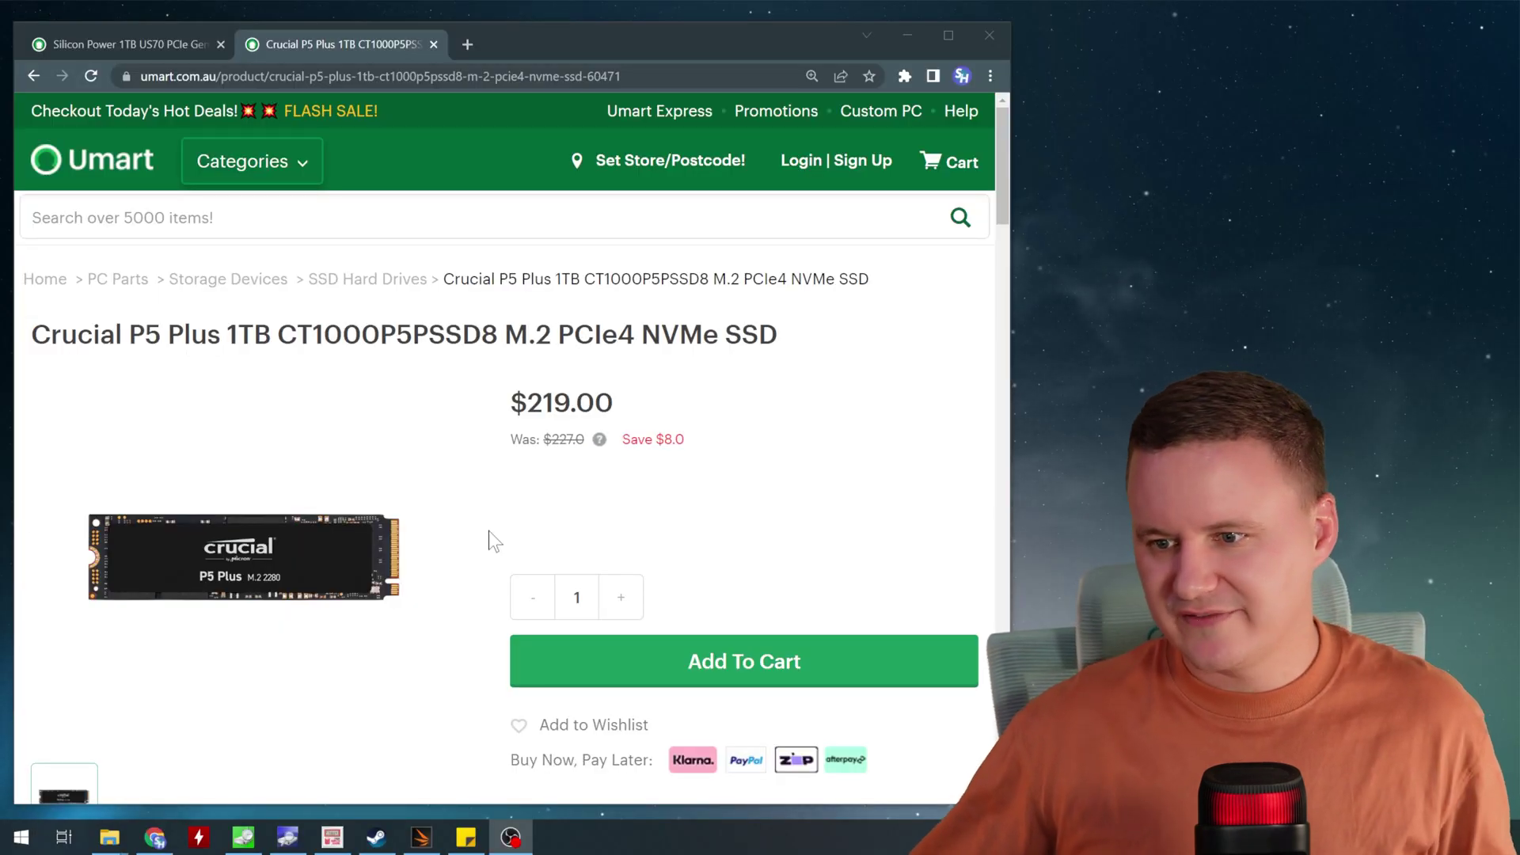
- Scroll to the Crucial P5 Plus 1TB specs, then bring the zoomed CRUCIAL P5 1TB RESULTS image forward
scroll(759, 513, "down", 15)
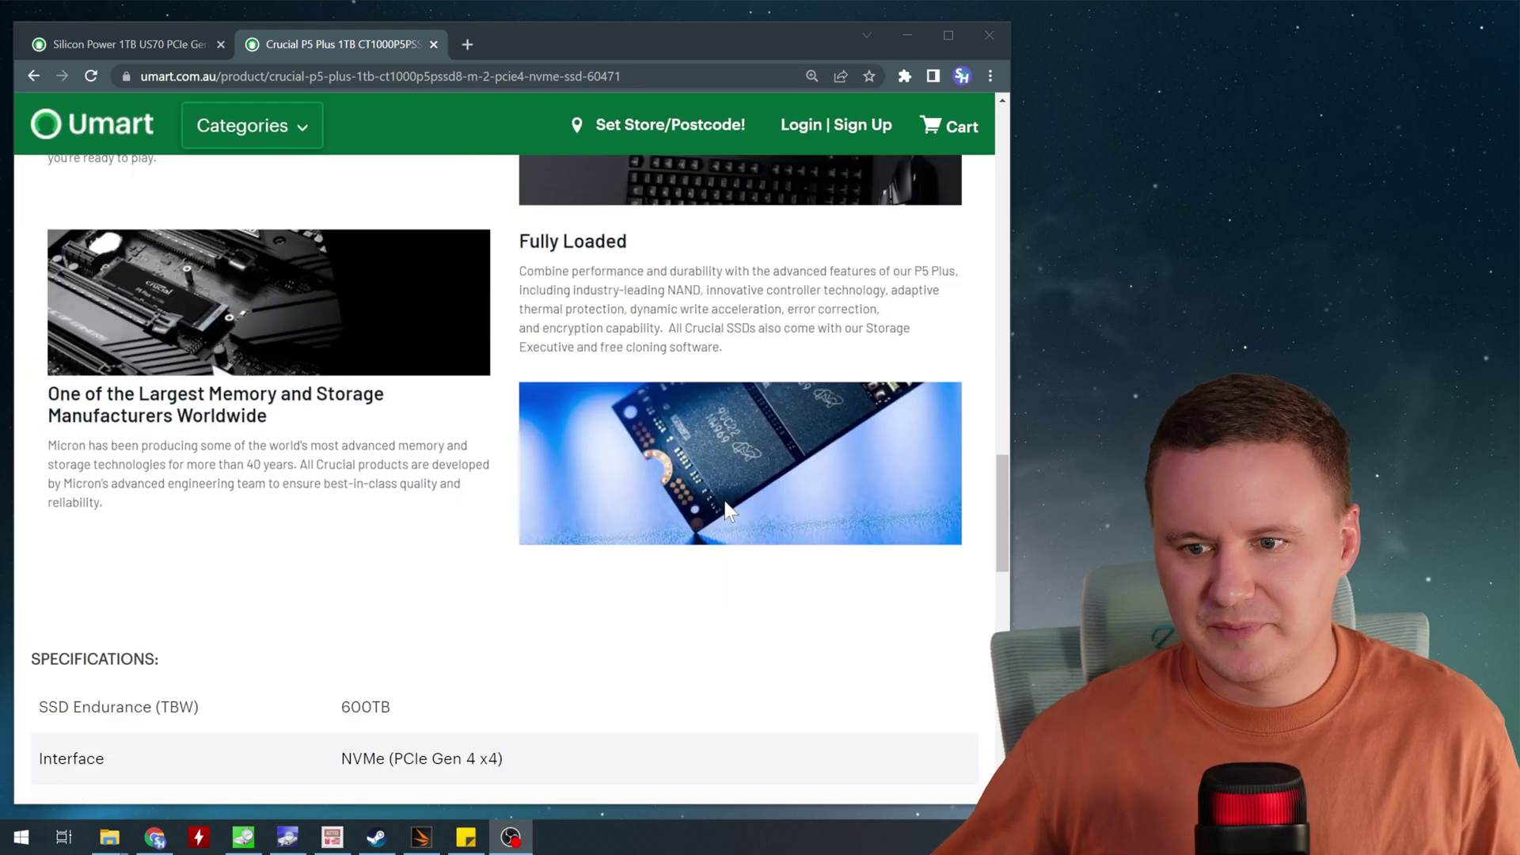
scroll(728, 511, "down", 6)
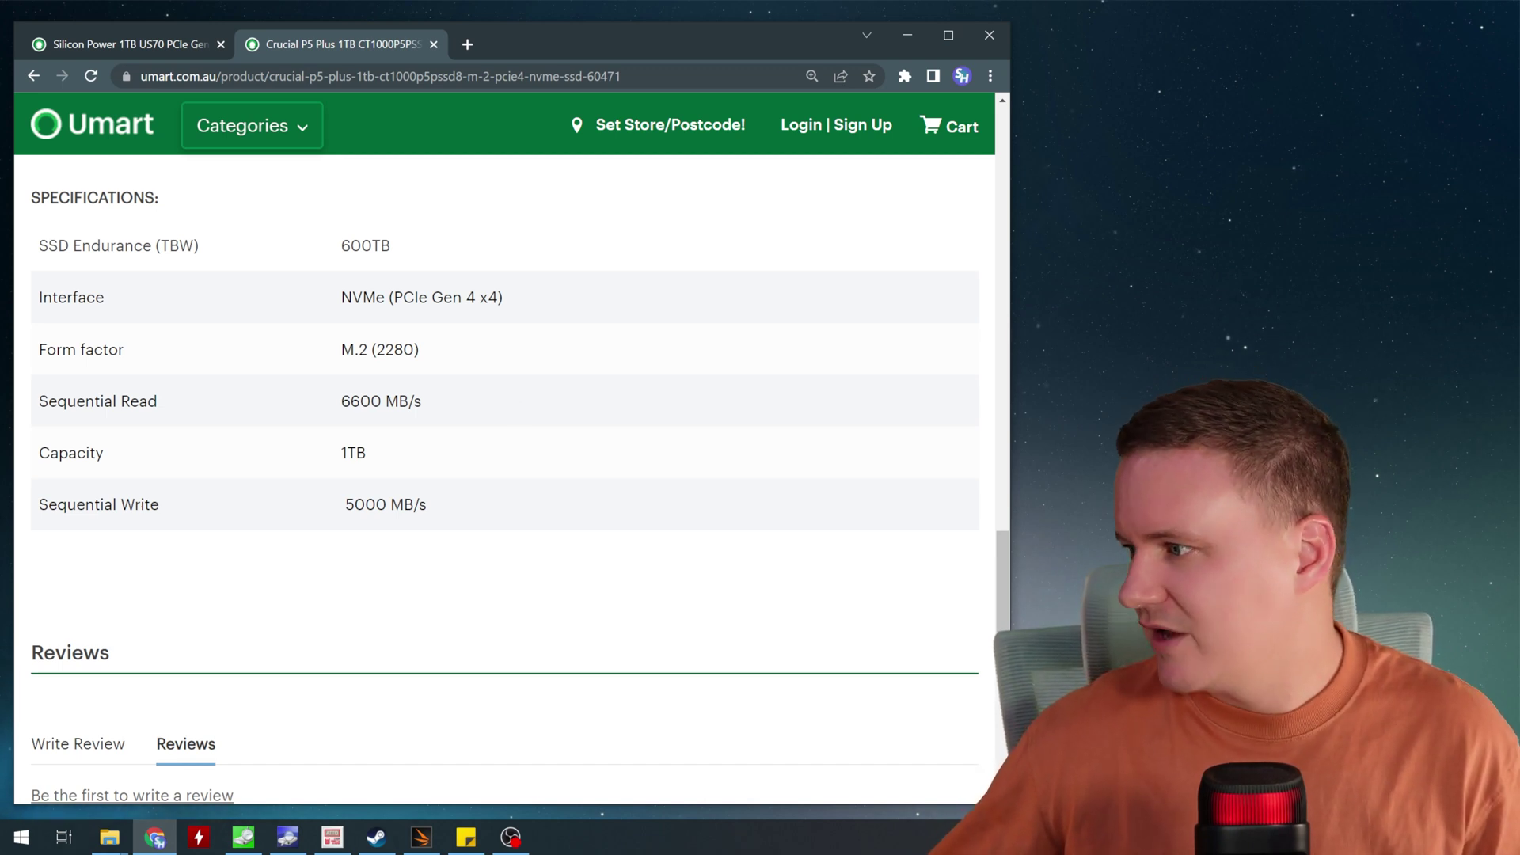
left_click(109, 837)
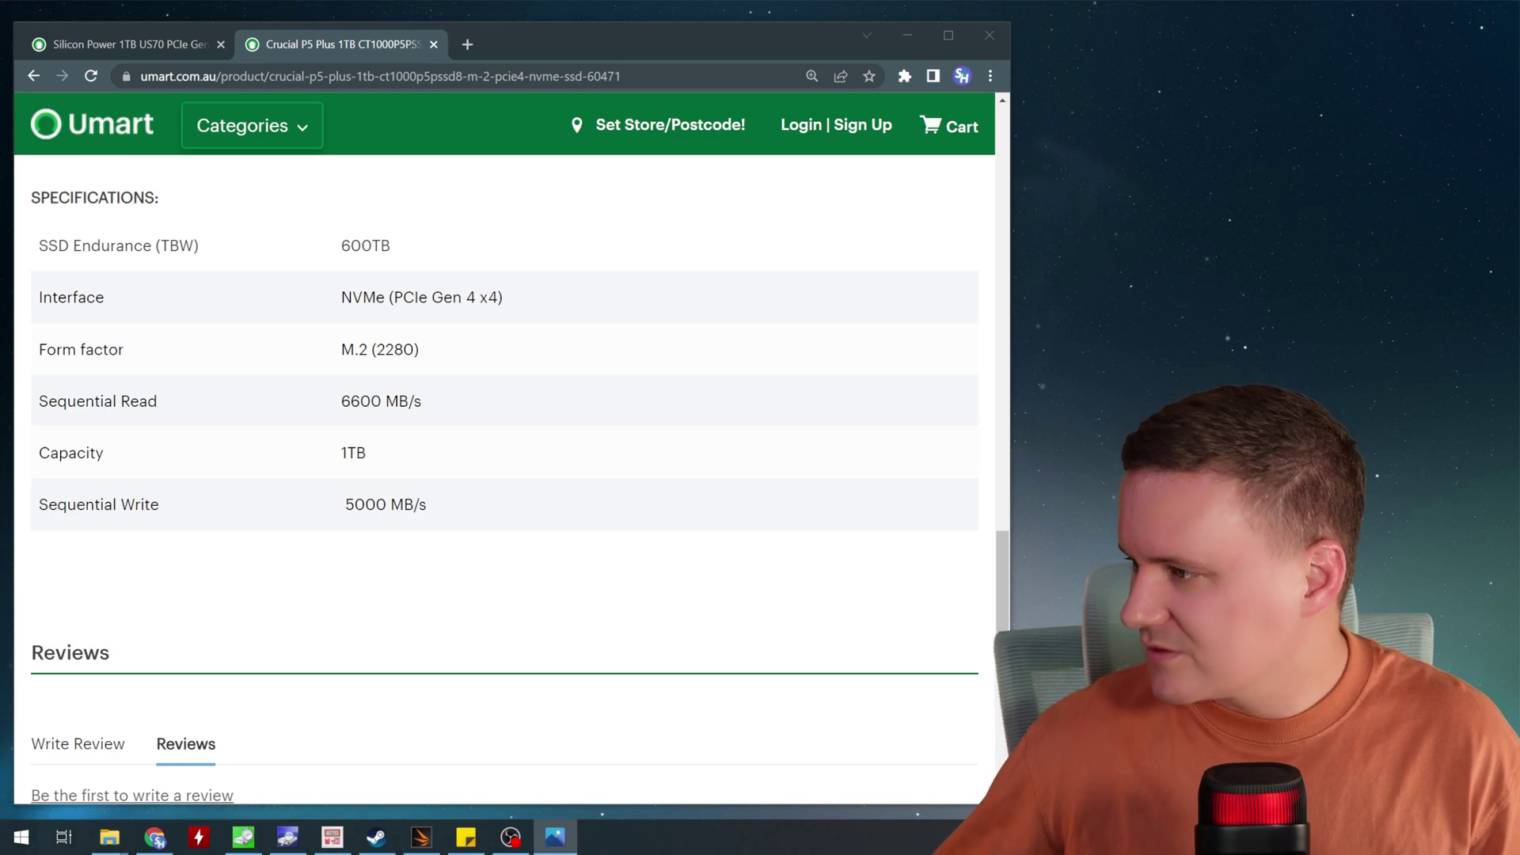
key("ctrl+plus")
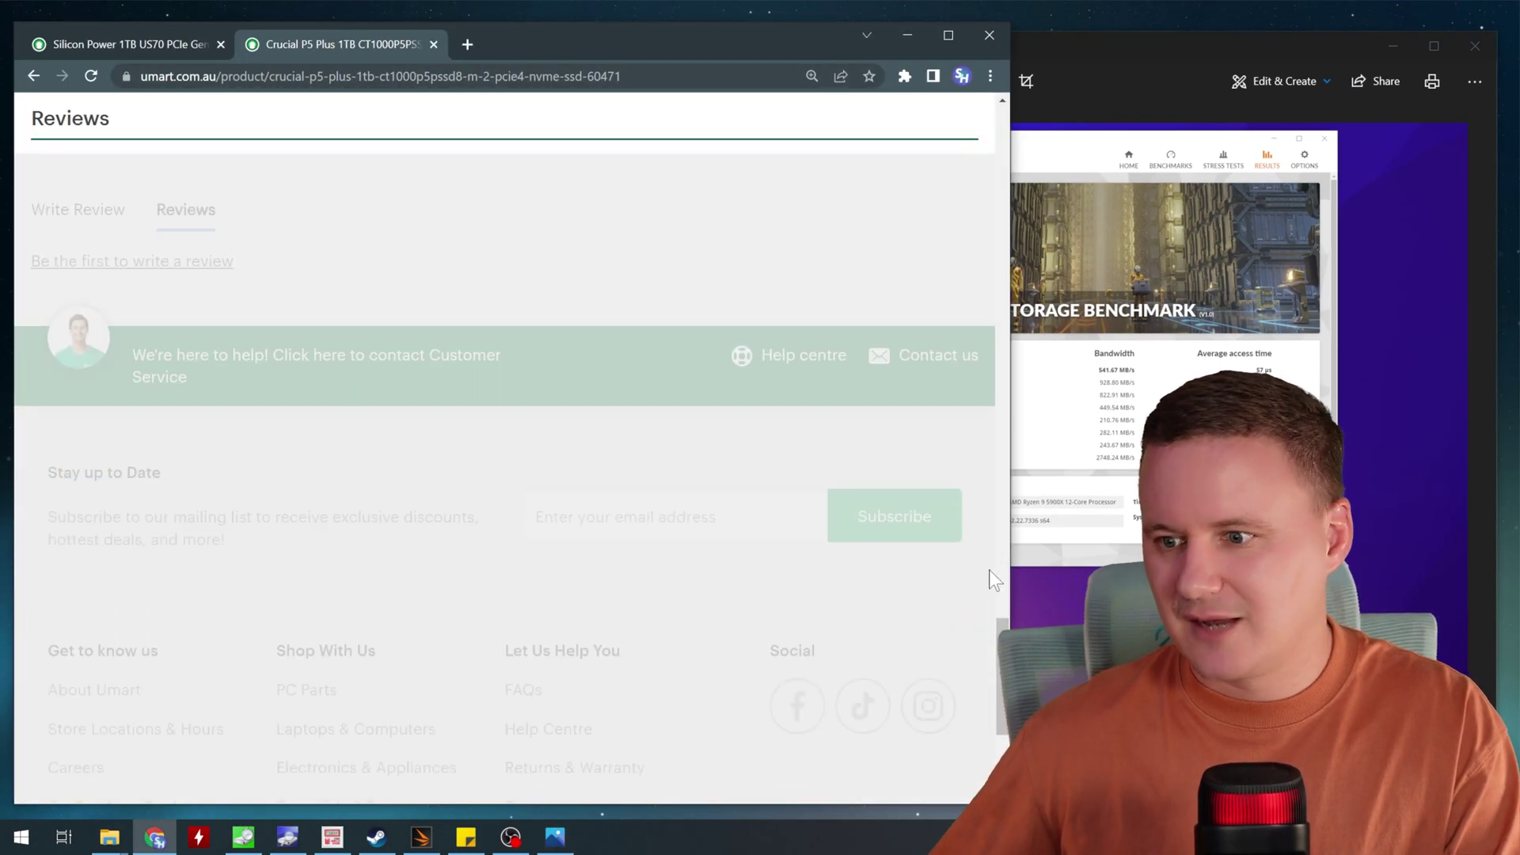
scroll(990, 569, "up", 7)
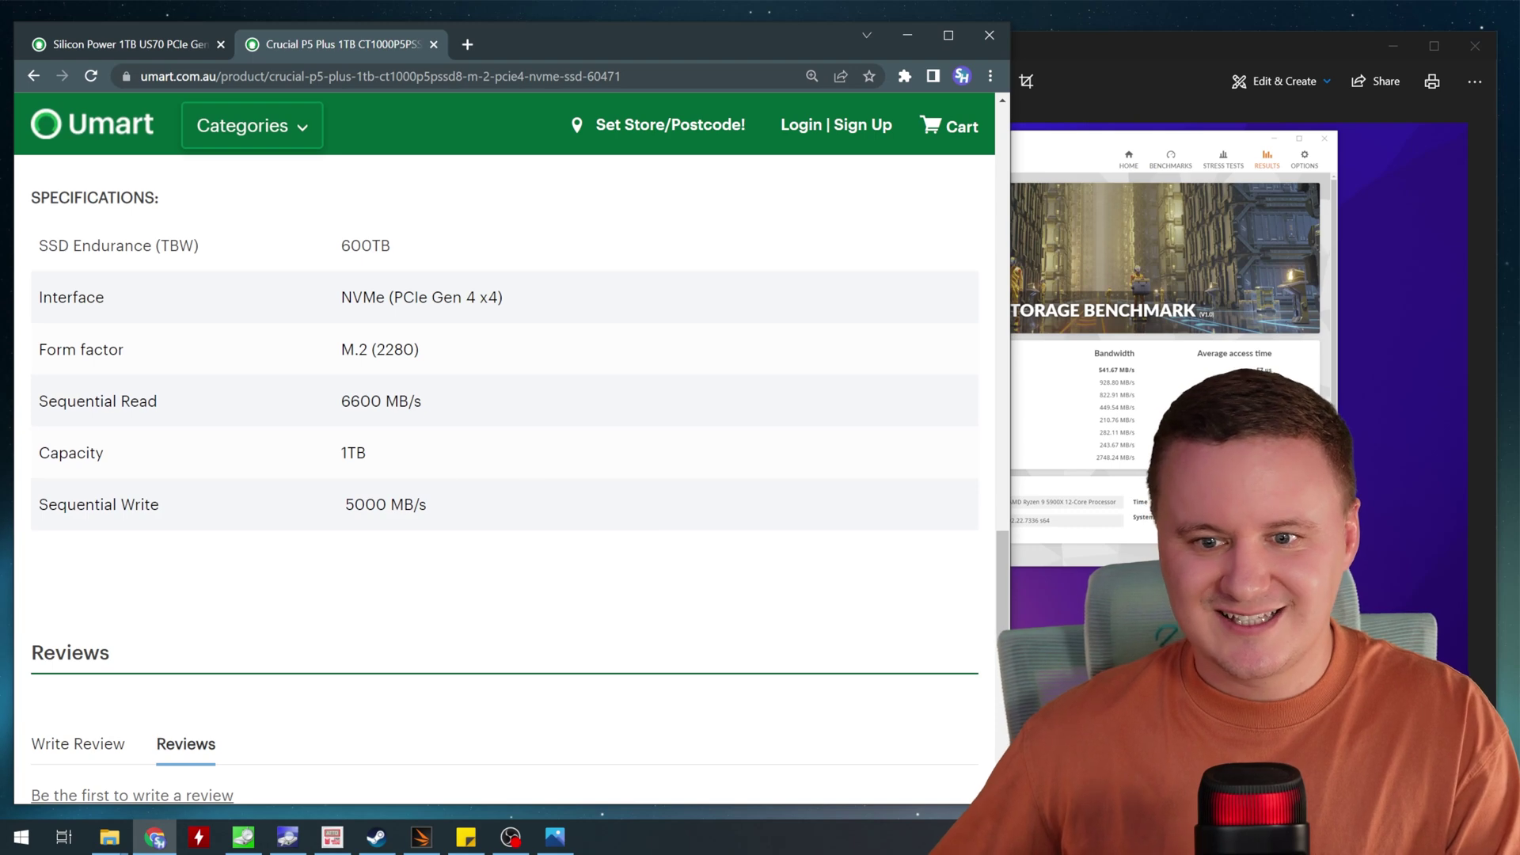
key("alt+Tab")
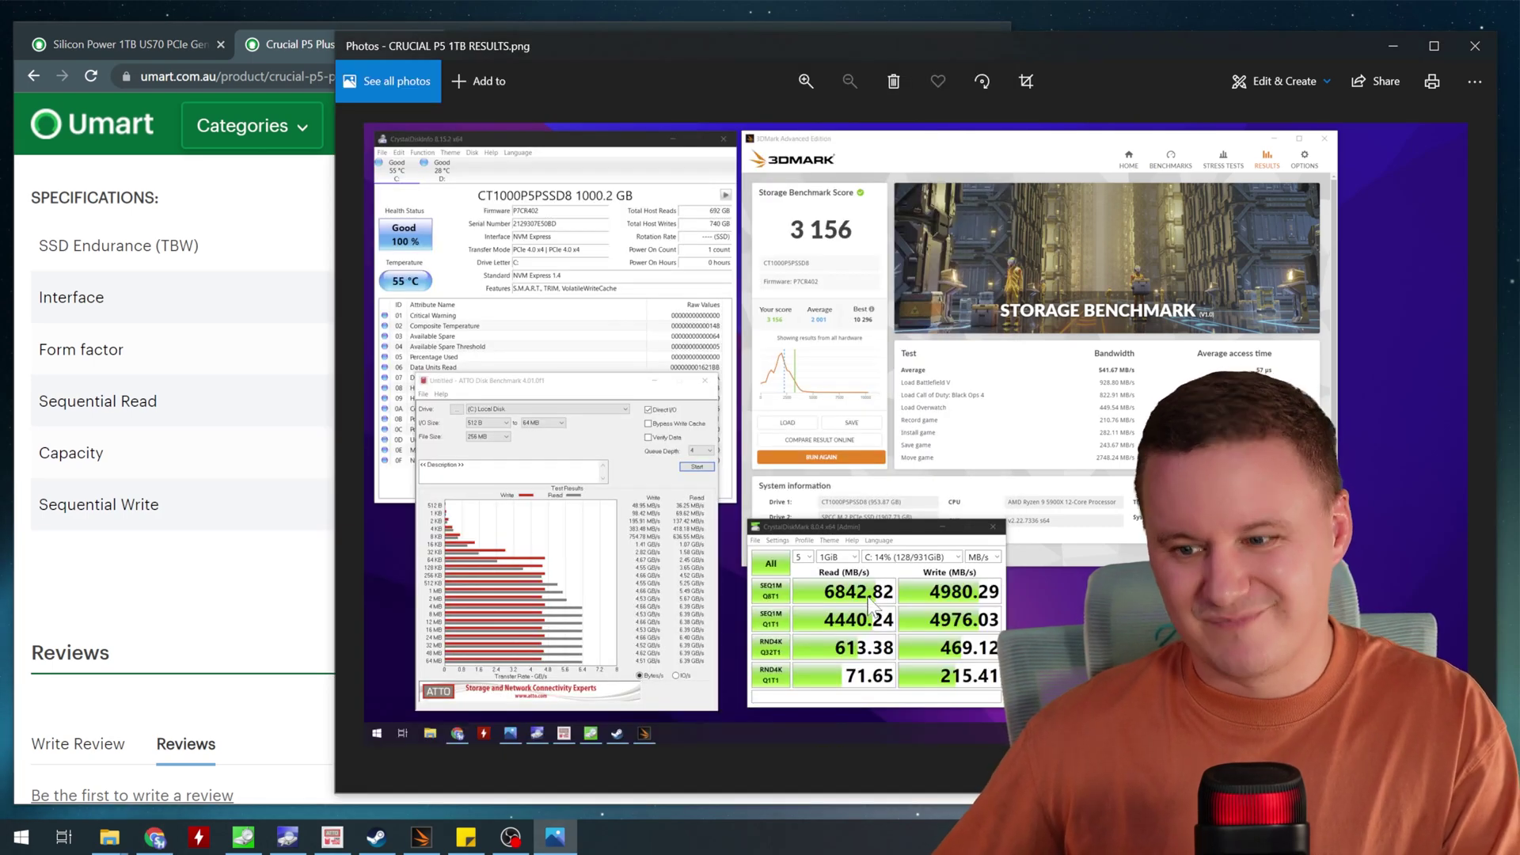
- Zoom and pan the Crucial P5 screenshot to examine the ATTO and CrystalDiskMark results
scroll(871, 606, "up", 2)
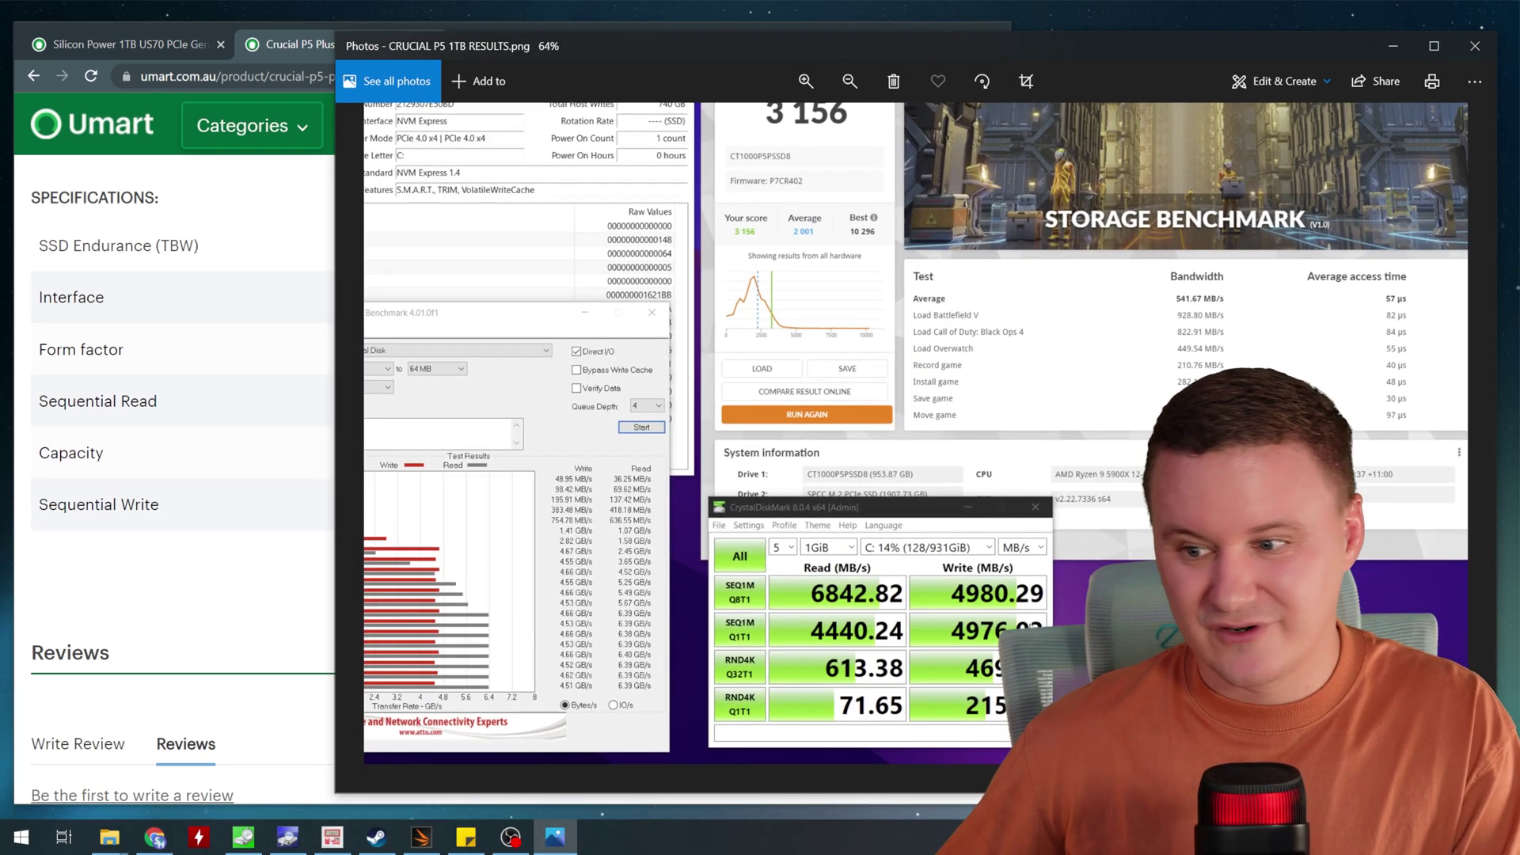
left_click_drag(1031, 624, 914, 608)
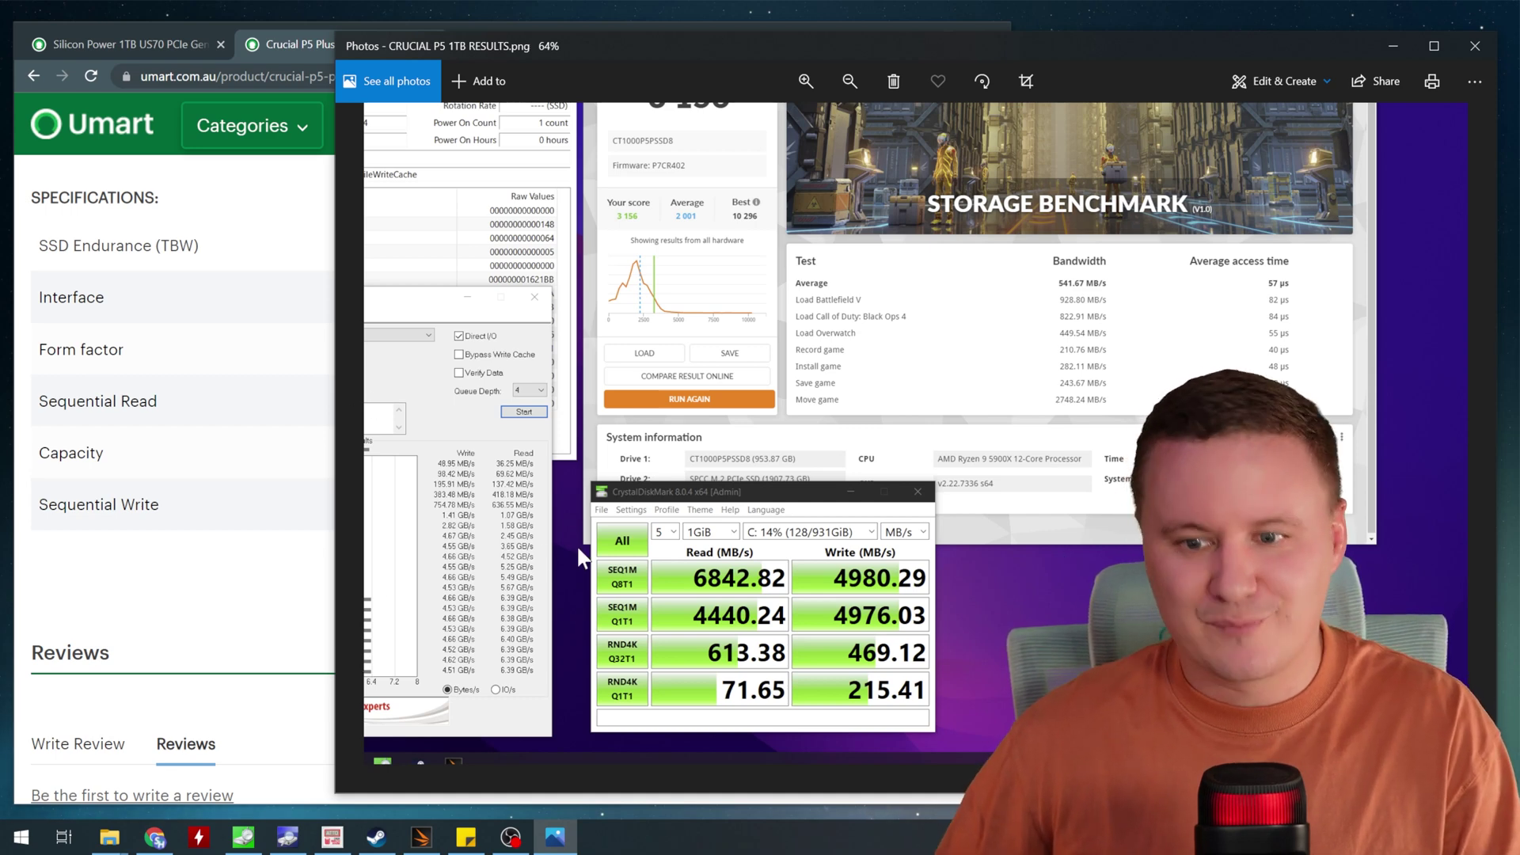
left_click_drag(582, 558, 831, 564)
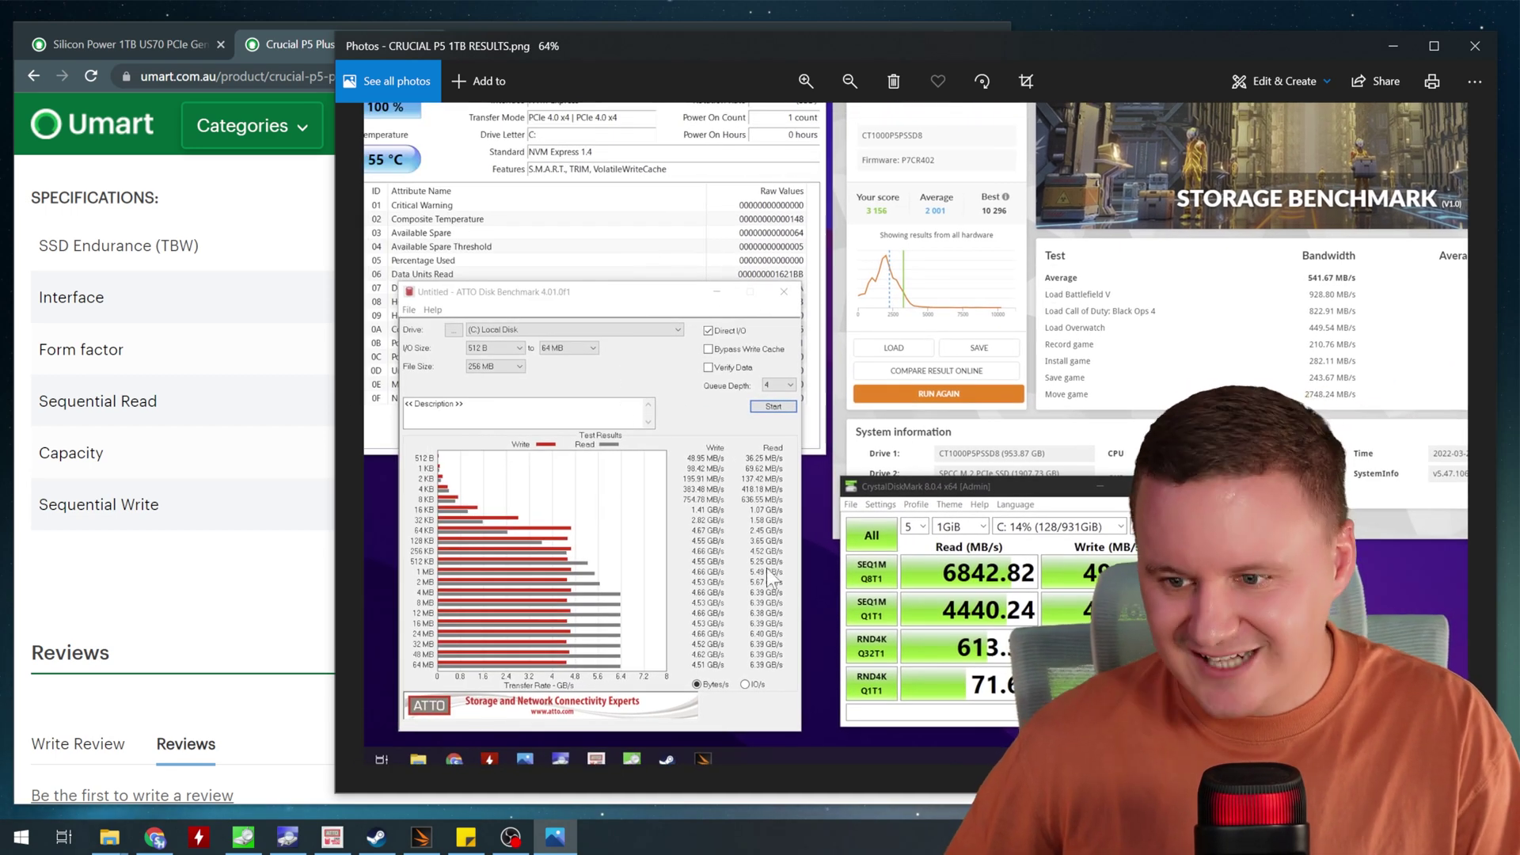
scroll(766, 568, "up", 3)
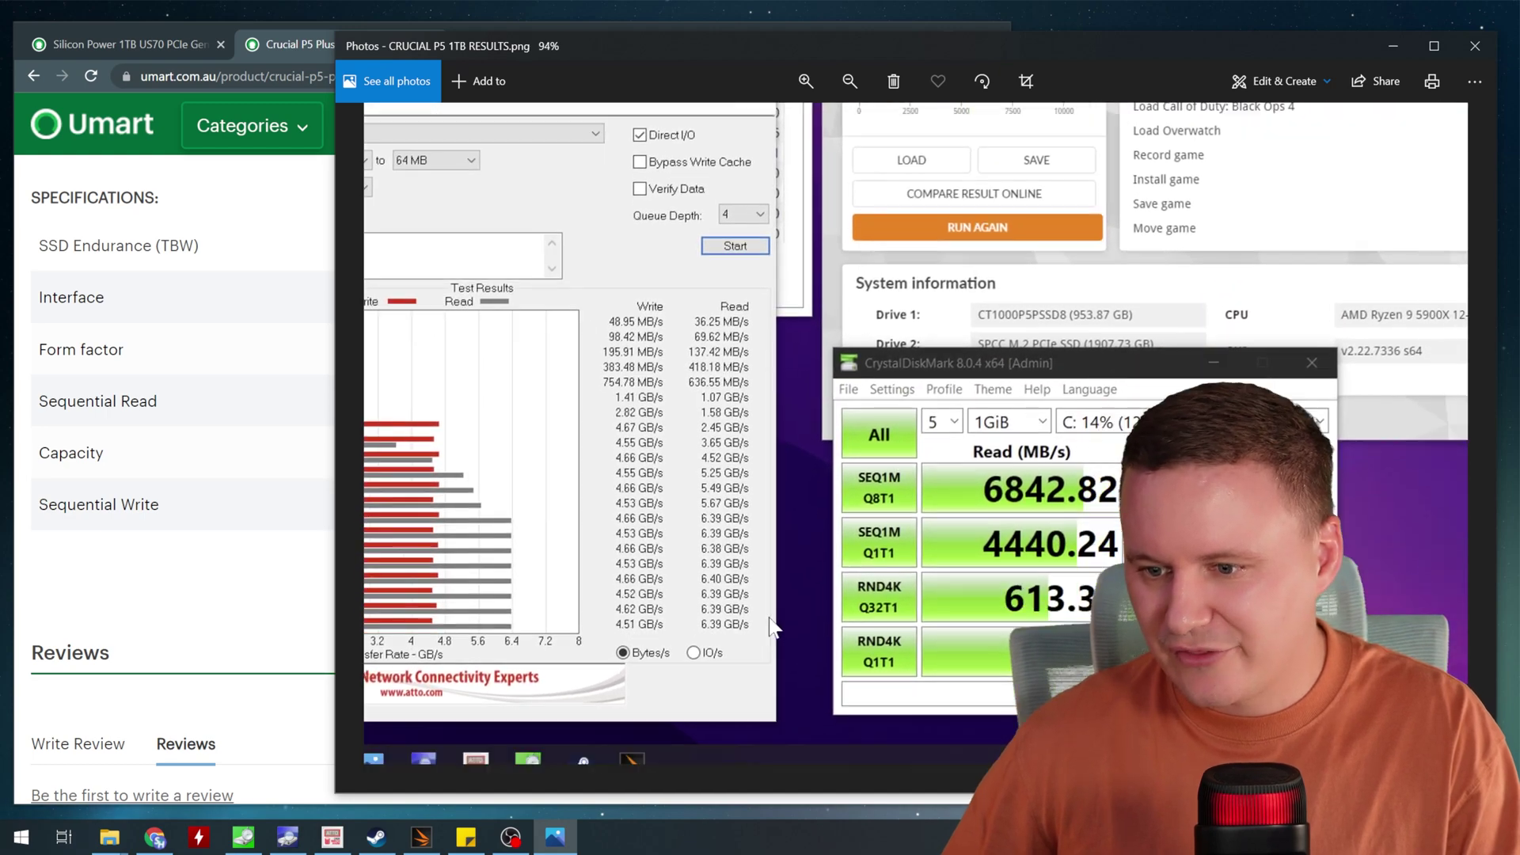
scroll(772, 628, "up", 5)
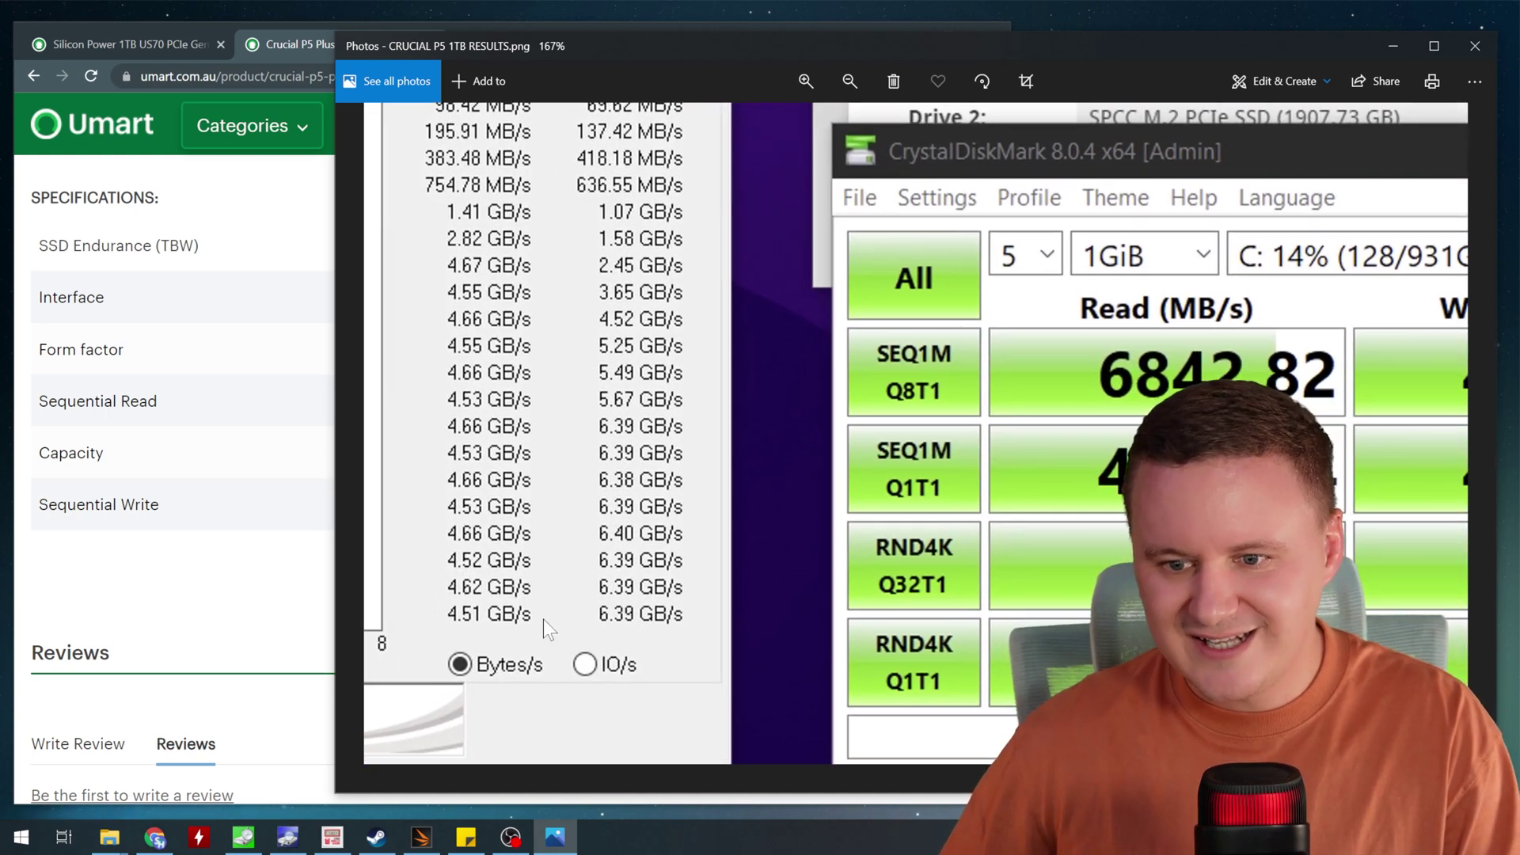
left_click_drag(543, 619, 584, 663)
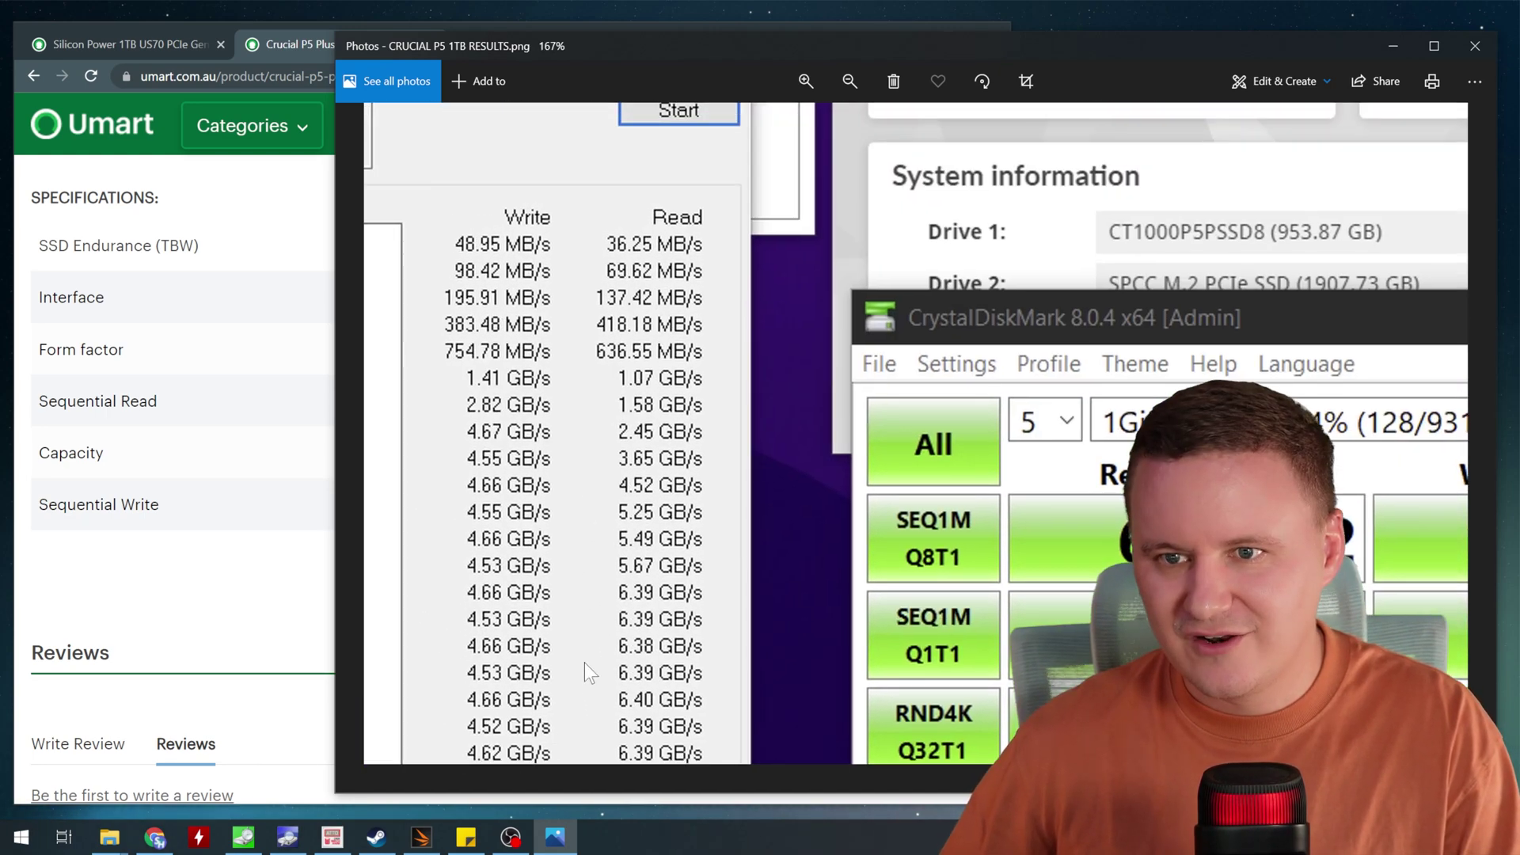
left_click_drag(603, 609, 592, 406)
- Maximize the Crucial P5 results screenshot, showing 4,980.29 MB/s sequential write
scroll(800, 439, "down", 2)
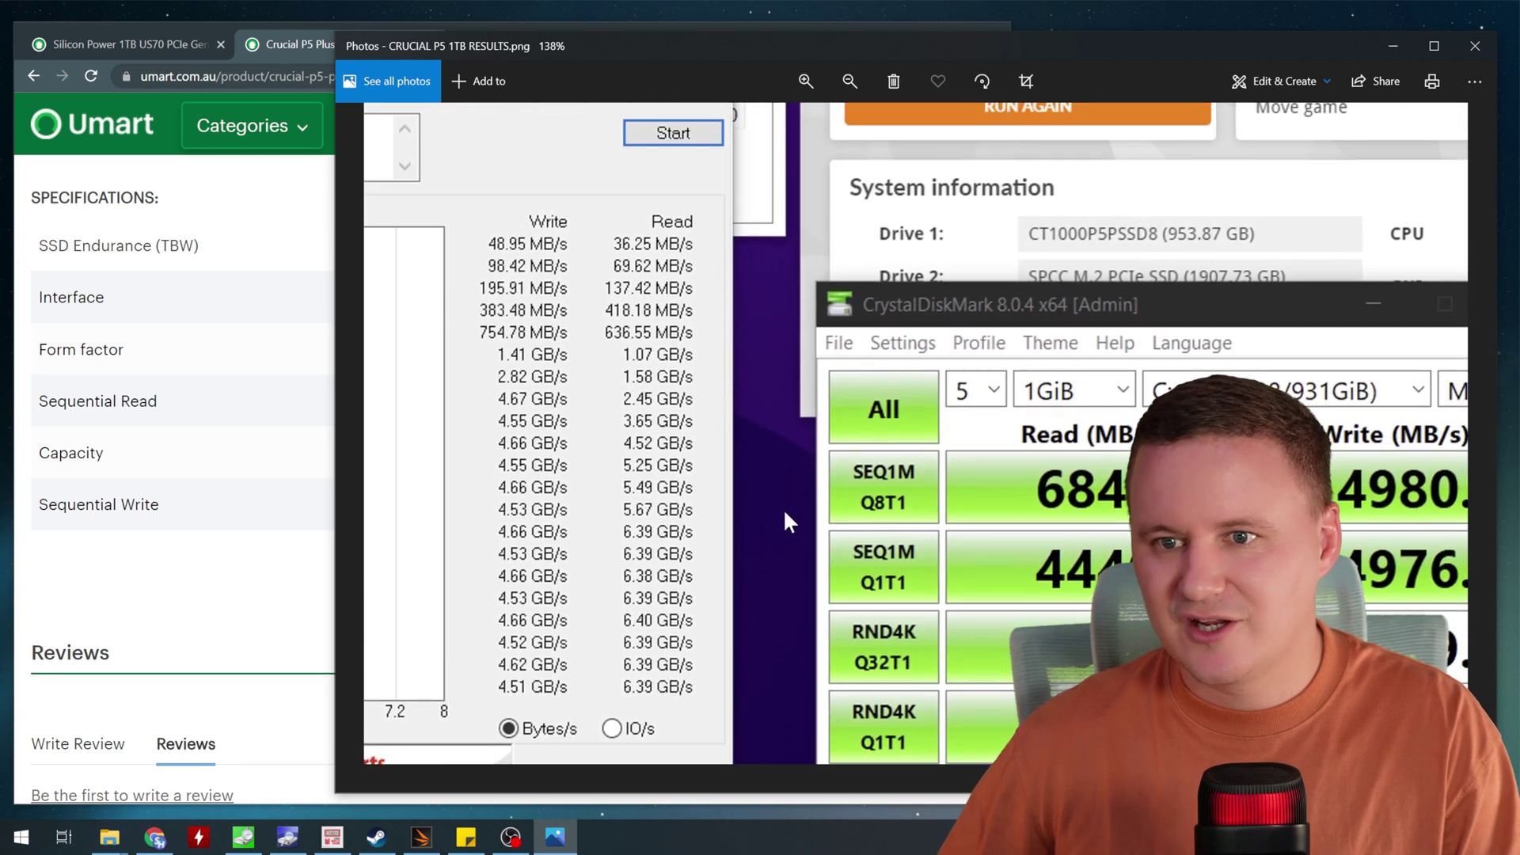
scroll(783, 508, "down", 2)
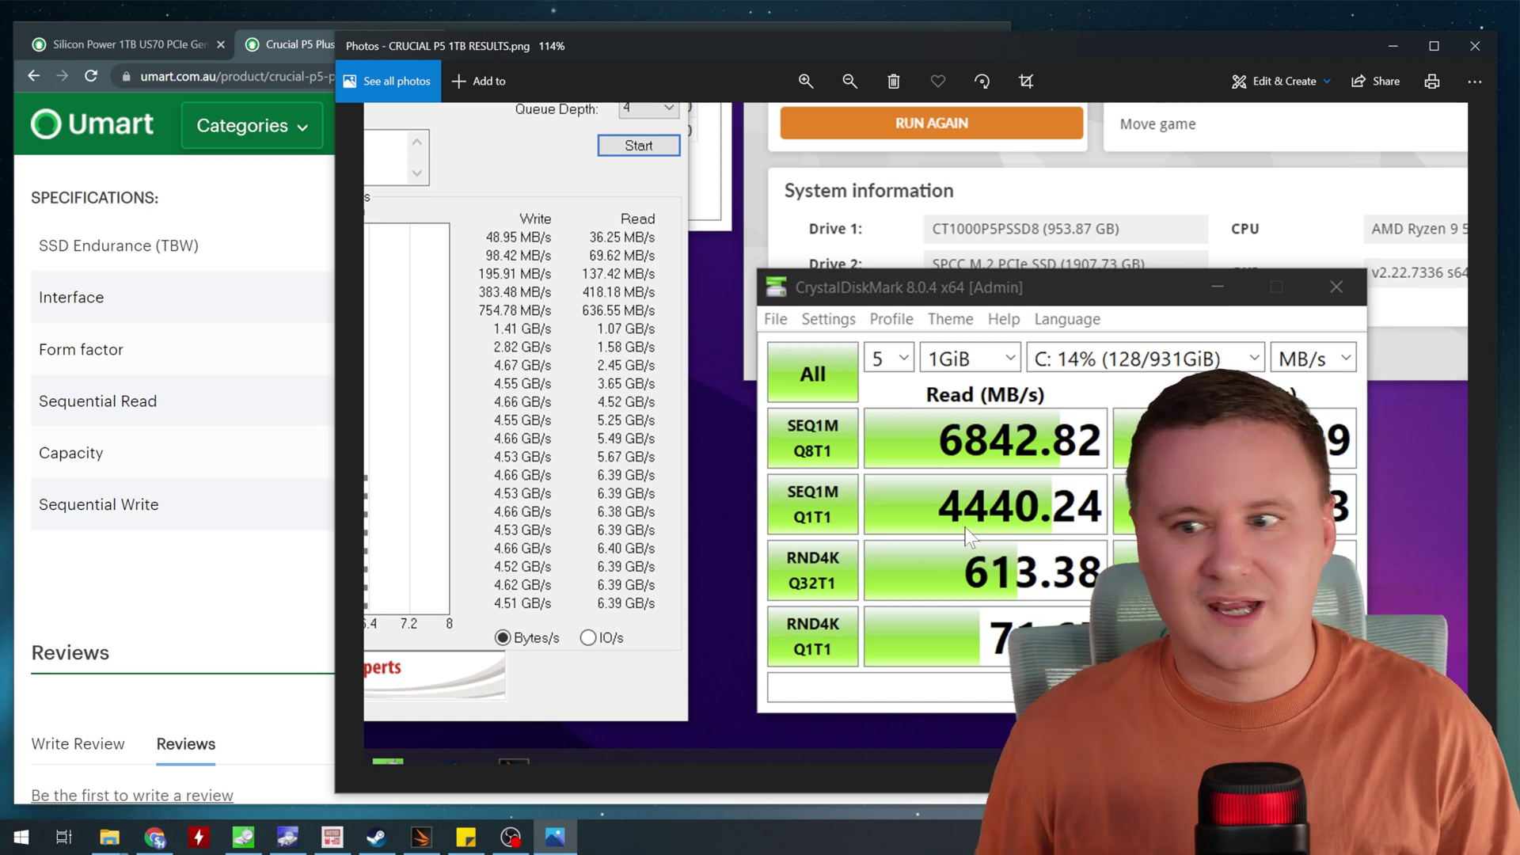
scroll(930, 225, "up", 3)
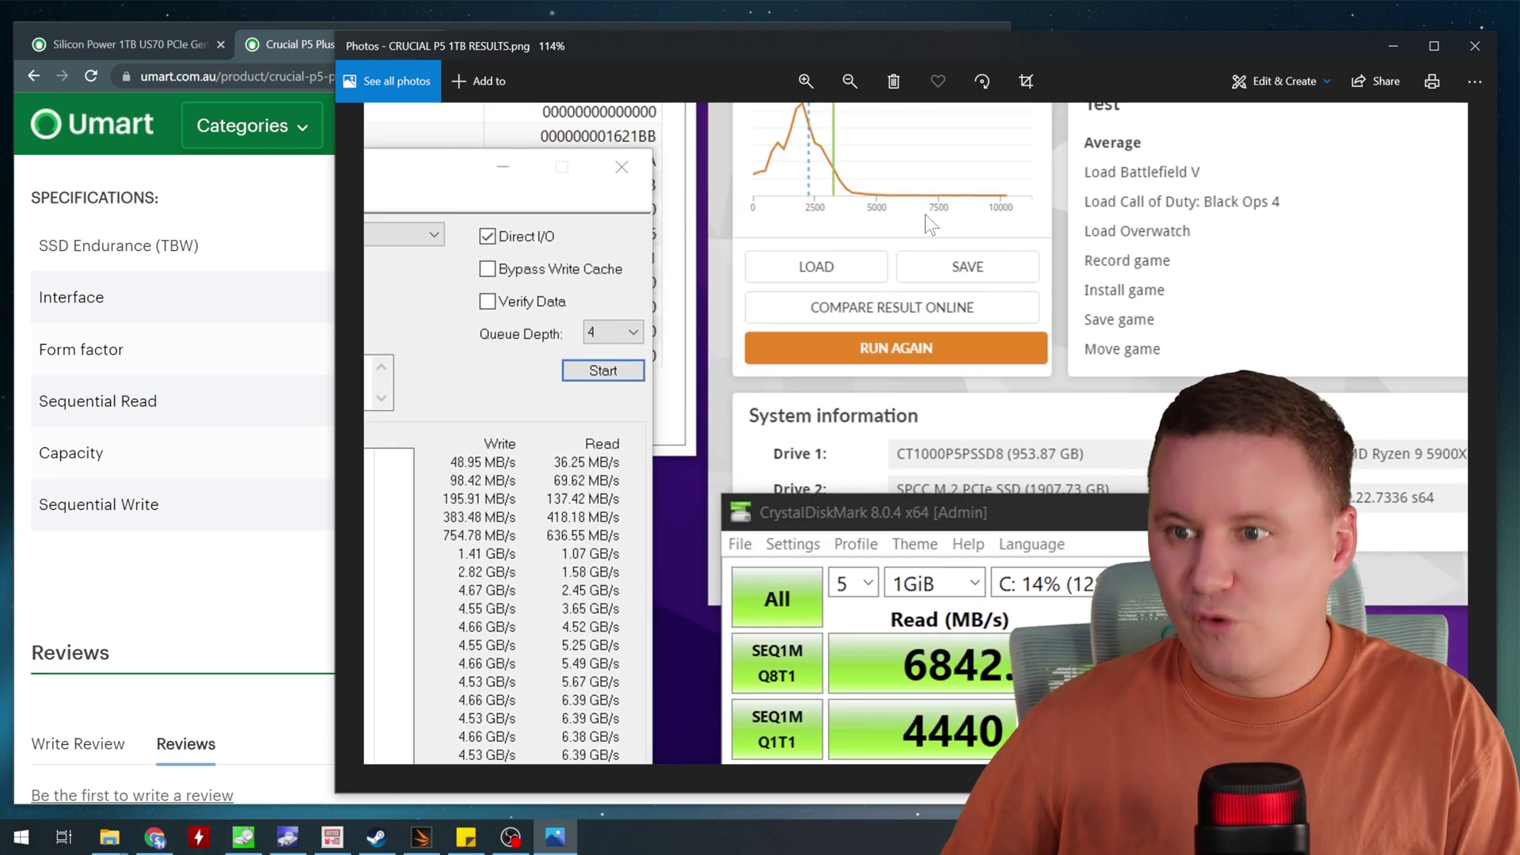
scroll(930, 225, "up", 5)
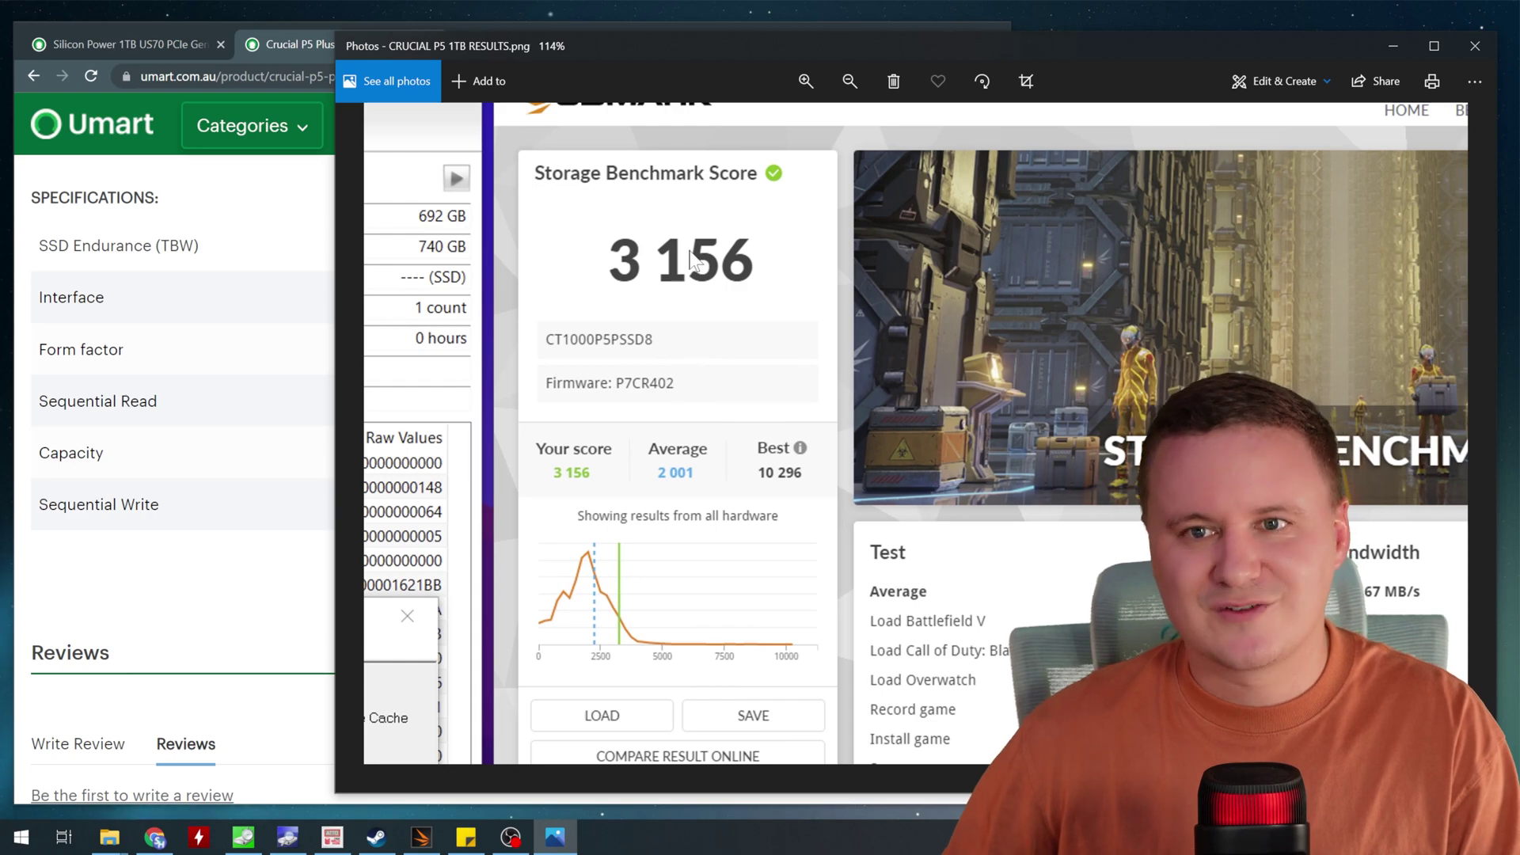
double_click(664, 54)
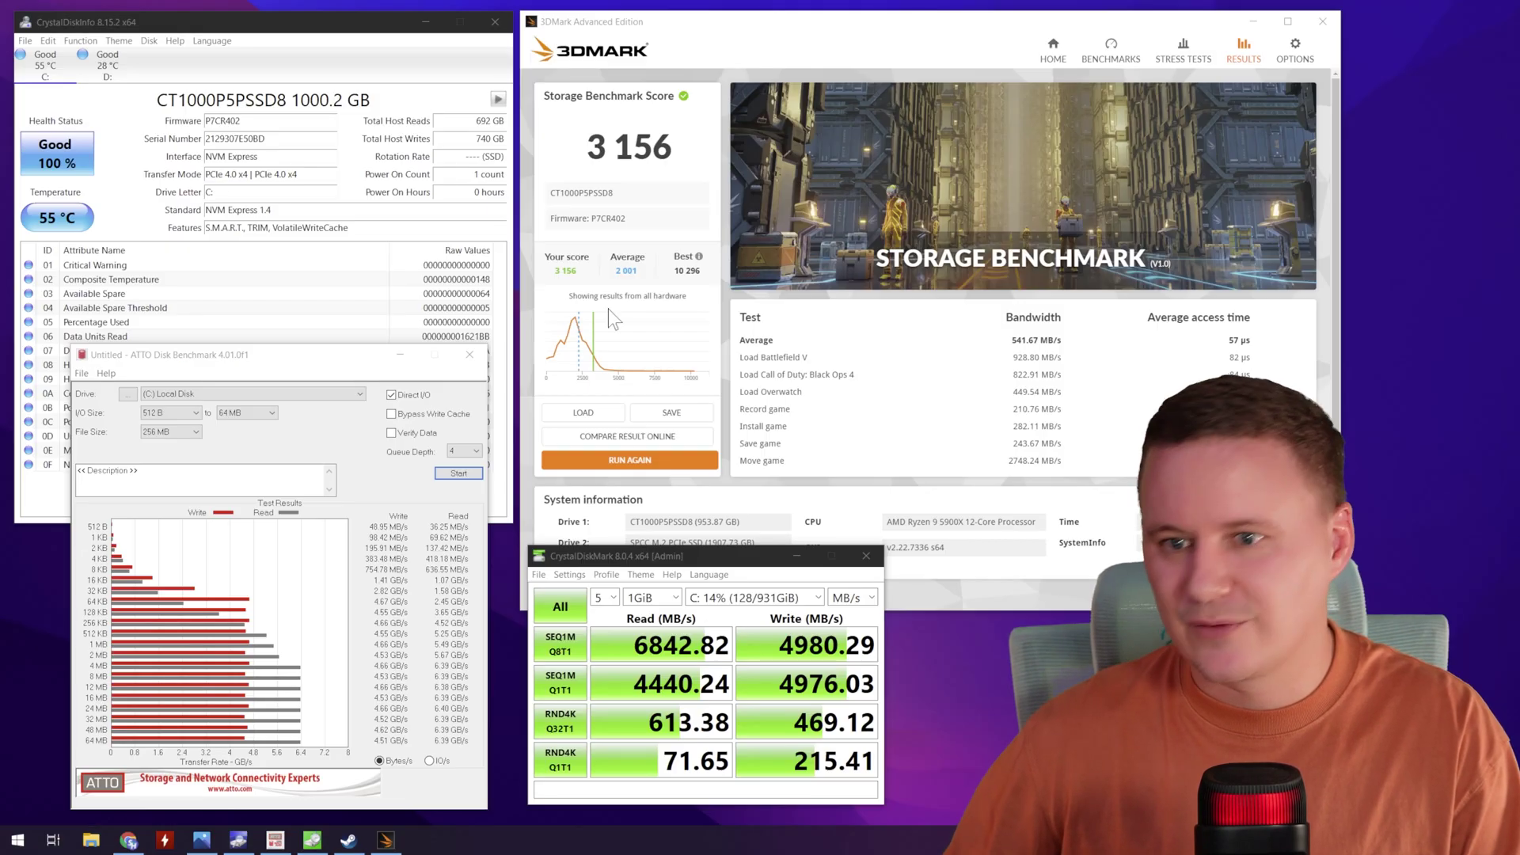
- Zoom in on the 3DMark score in the Crucial P5 results screenshot
scroll(609, 310, "up", 3)
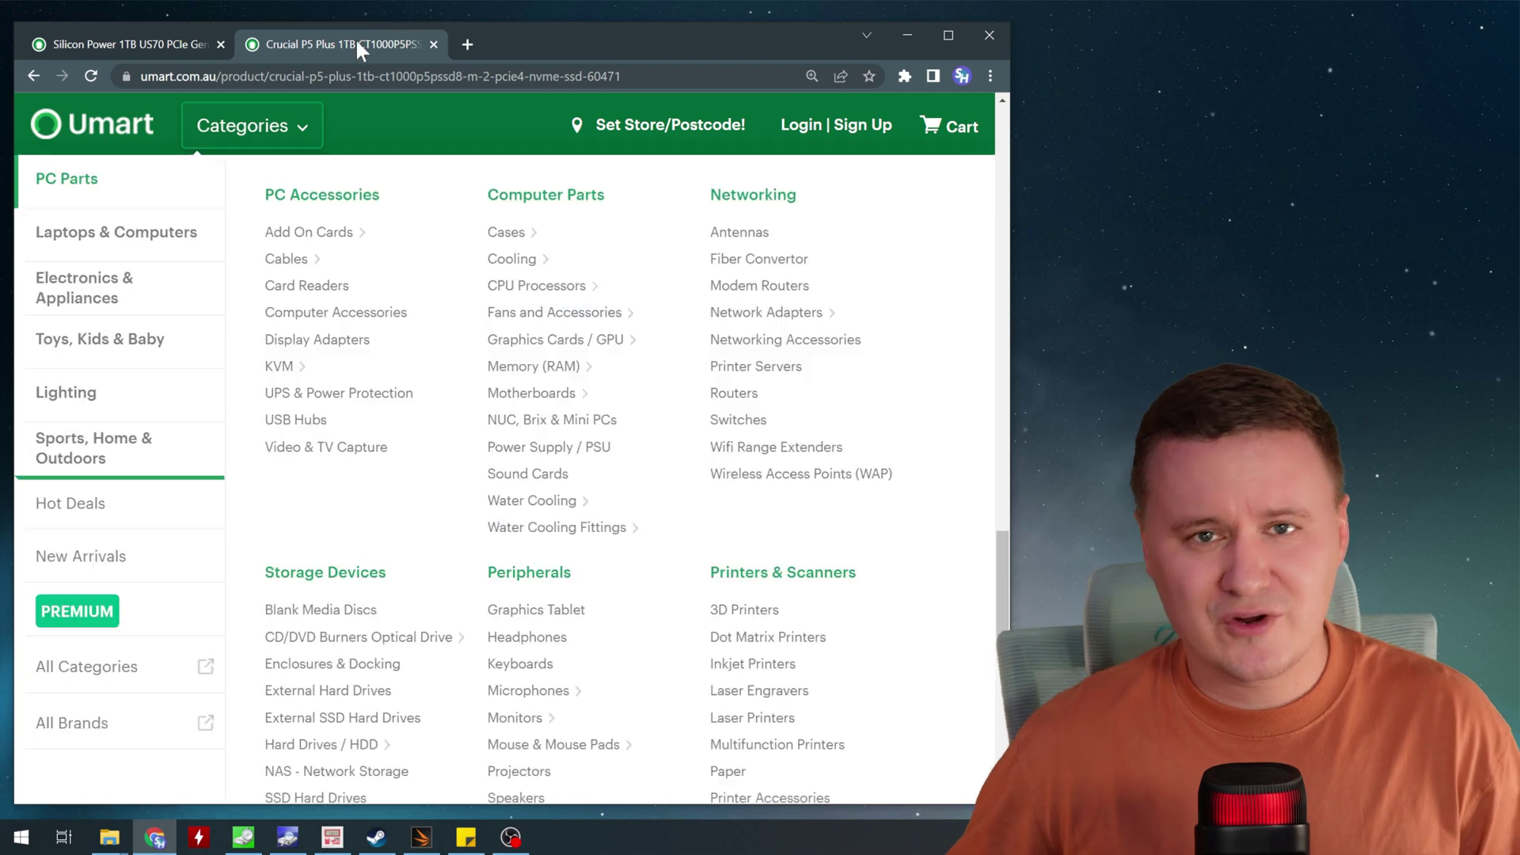
- Minimize Chrome to reveal CrystalDiskMark set to 5 runs of 1GiB on C: with blank results
left_click(907, 35)
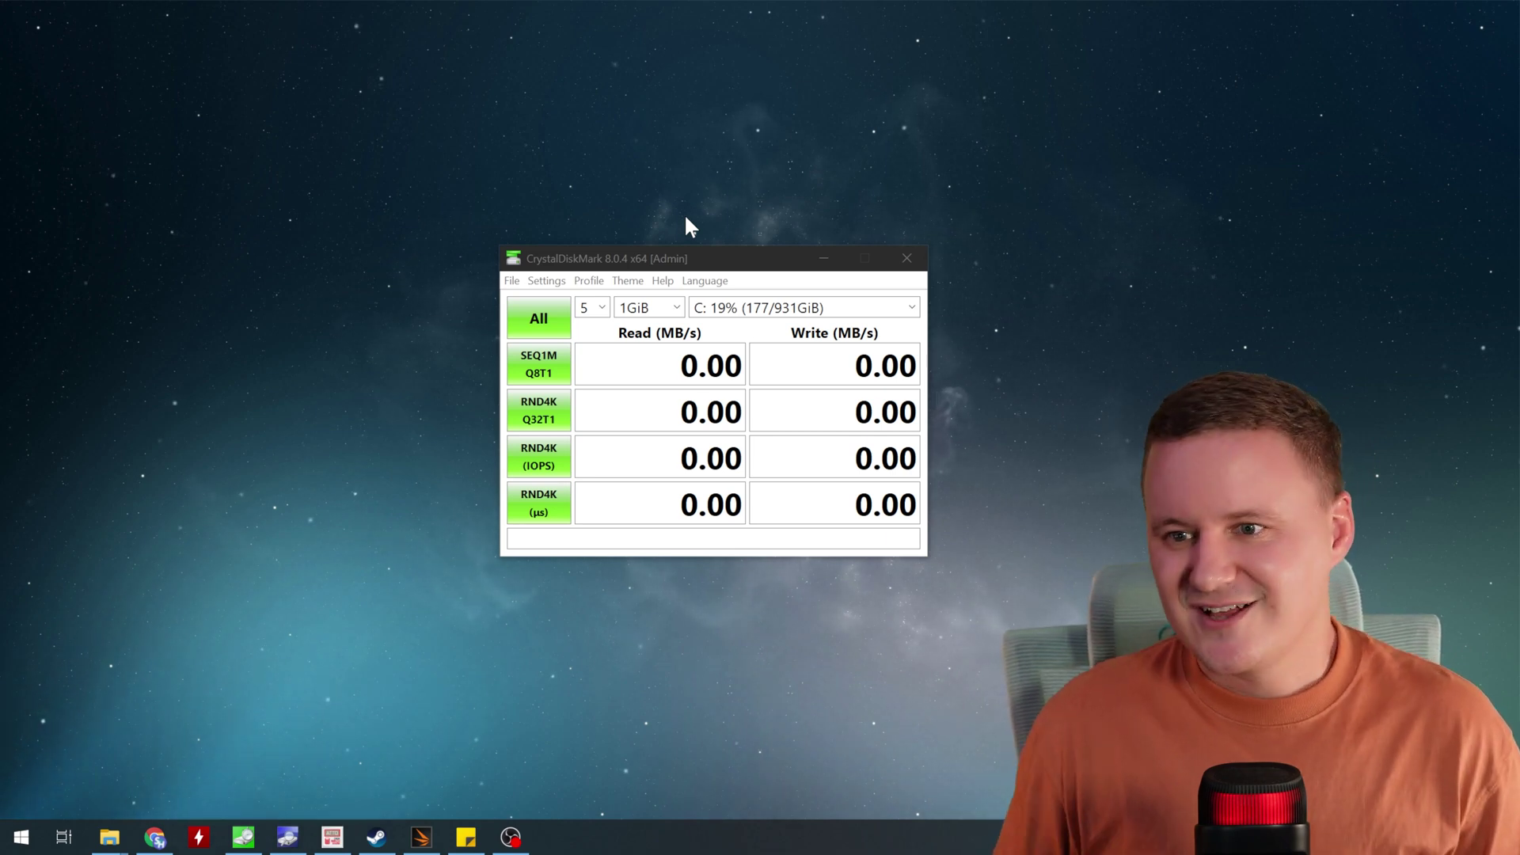
- Run every CrystalDiskMark test on drive C: with the All button
left_click(538, 318)
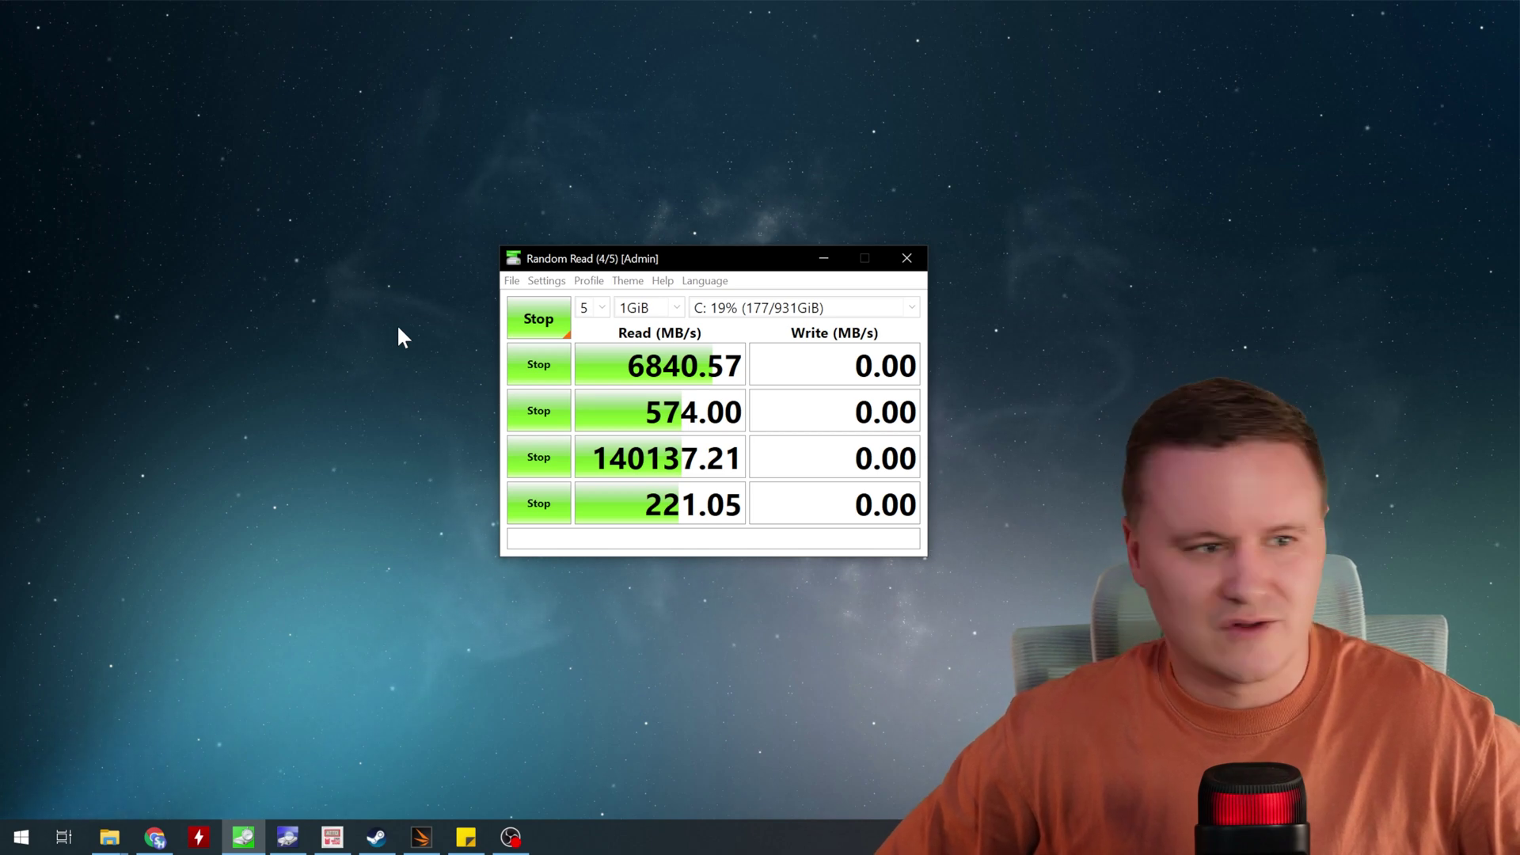
right_click(687, 837)
left_click(752, 773)
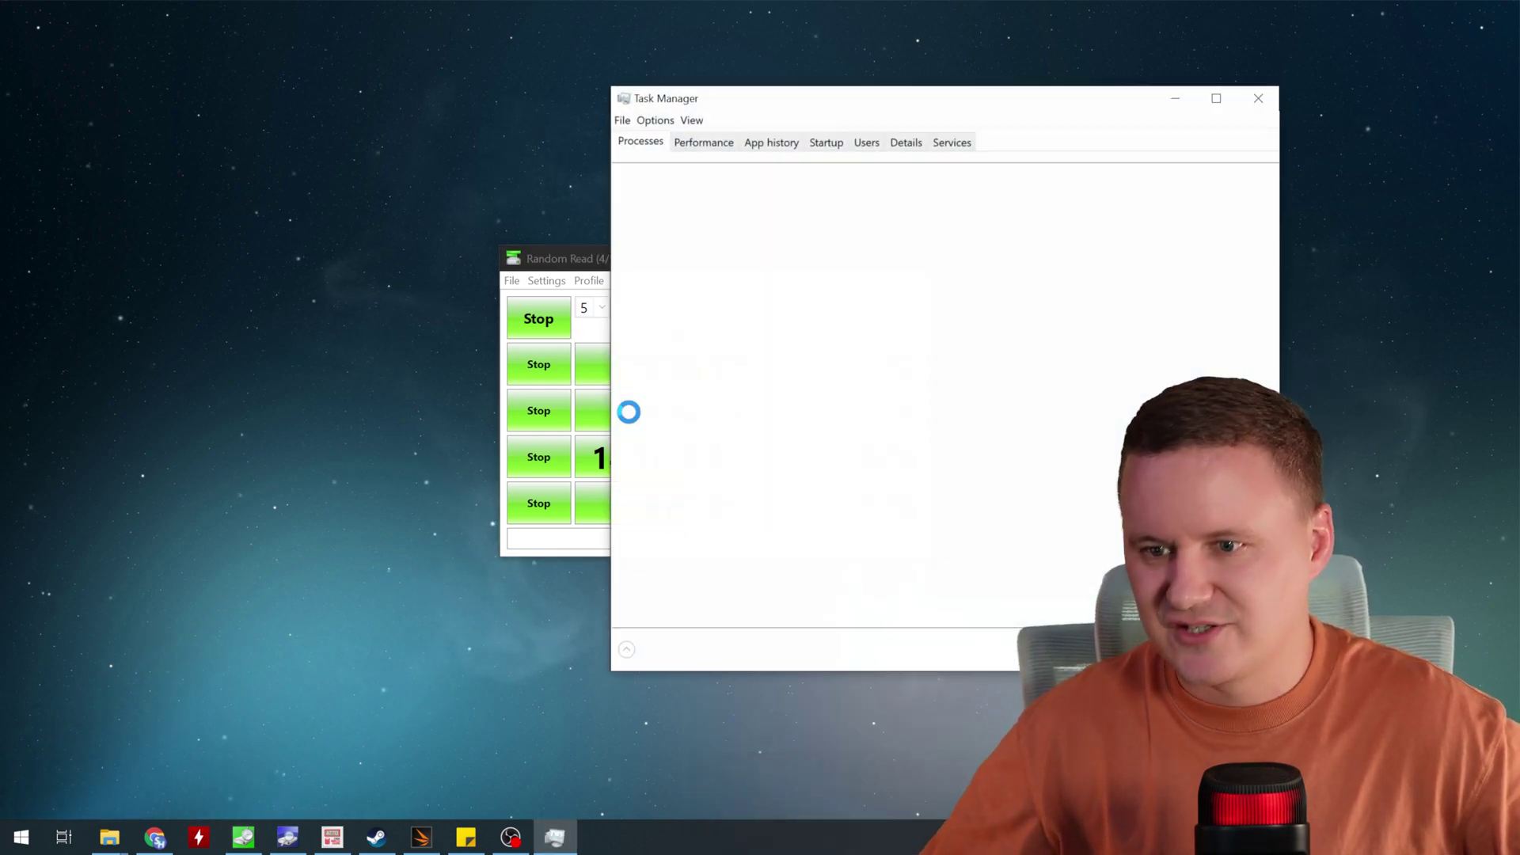
left_click_drag(848, 112, 268, 143)
left_click_drag(790, 264, 1015, 248)
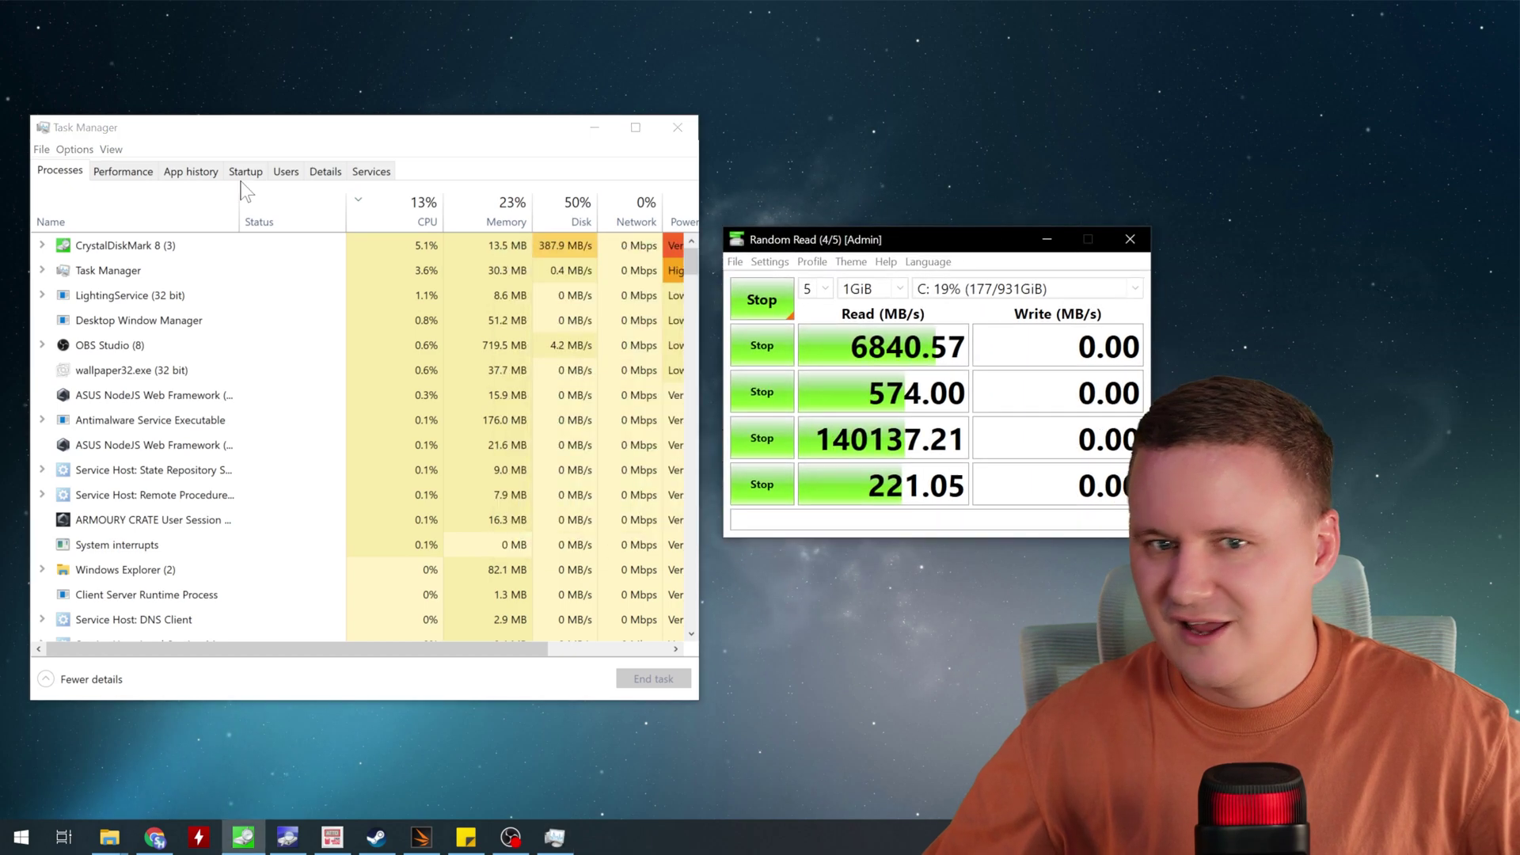
left_click(123, 171)
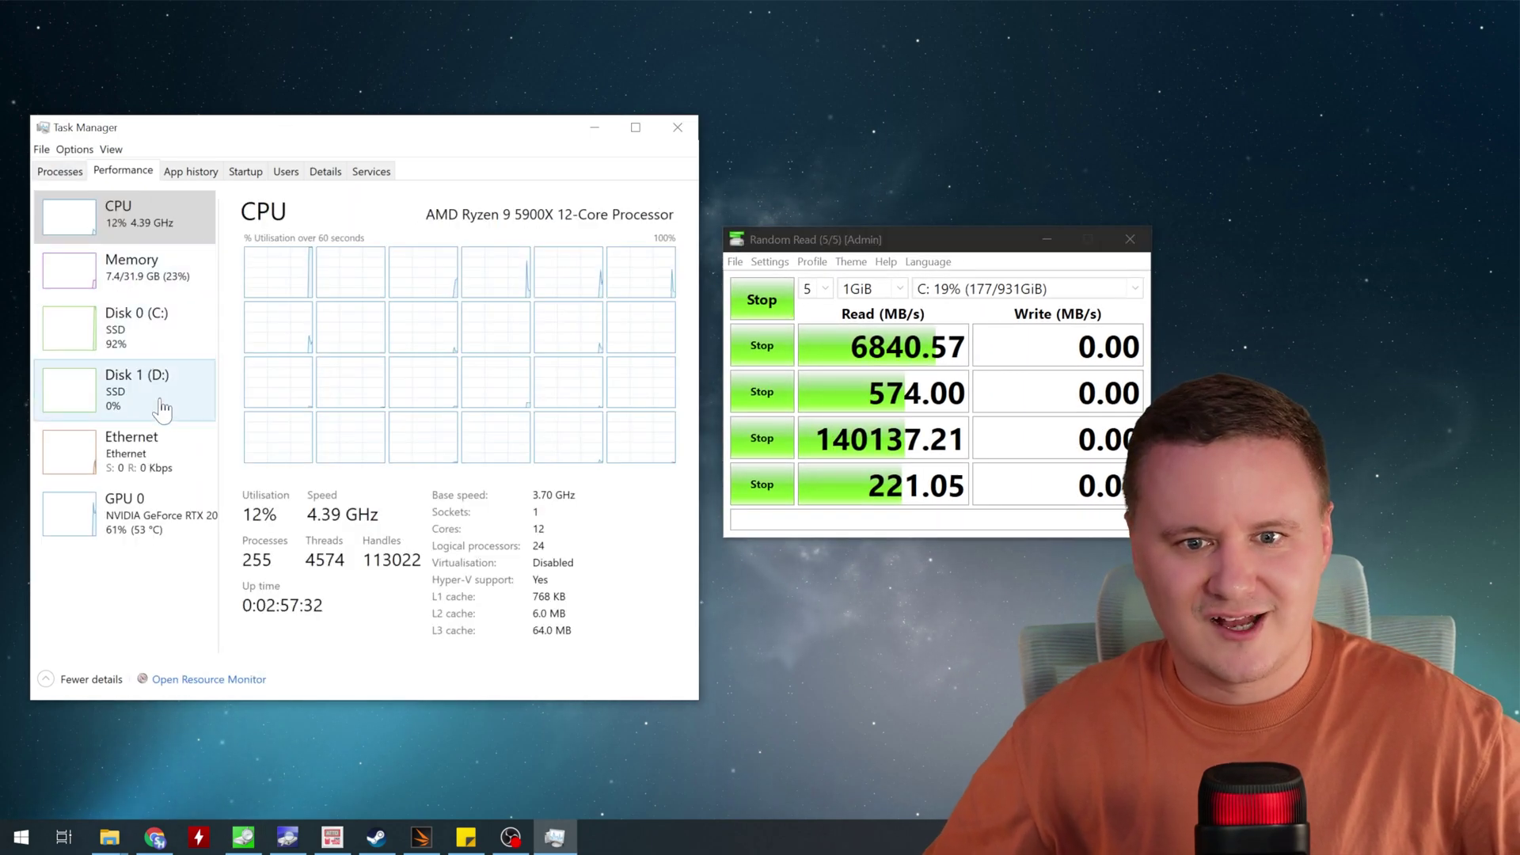
left_click(154, 337)
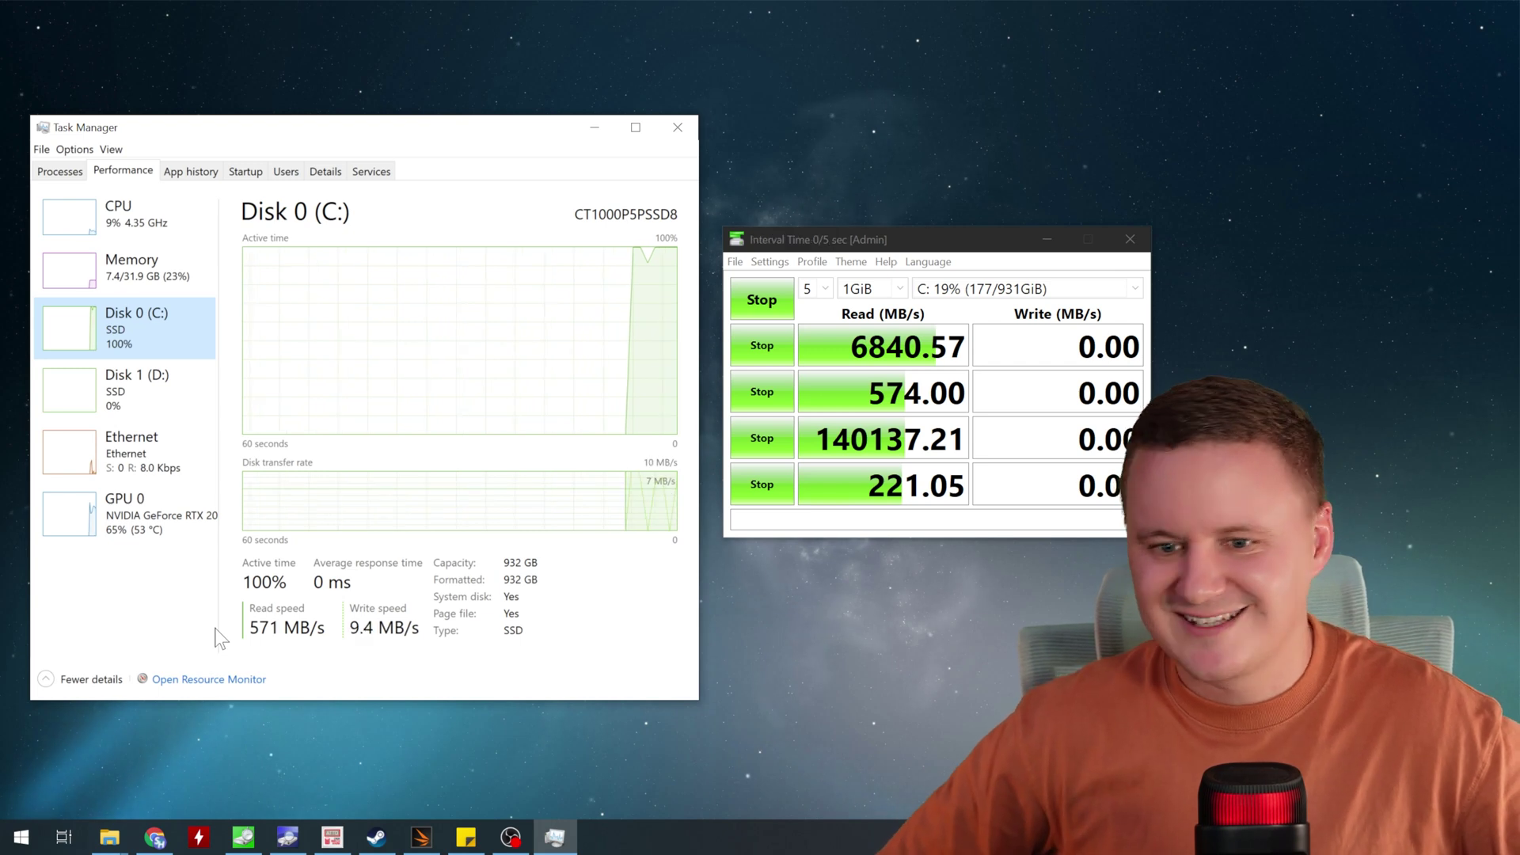
left_click(119, 213)
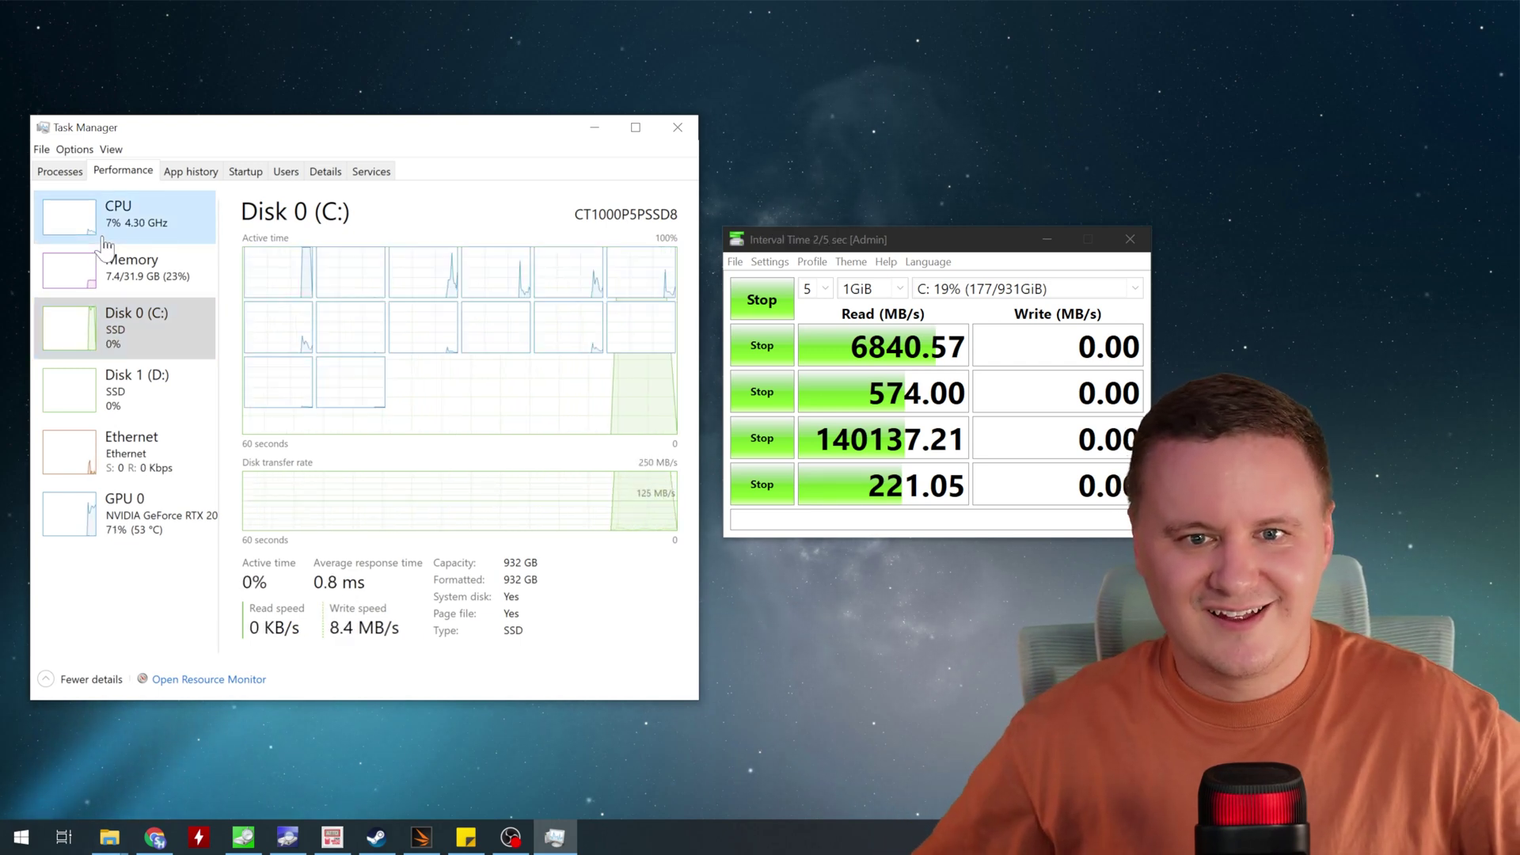
left_click_drag(323, 140, 331, 136)
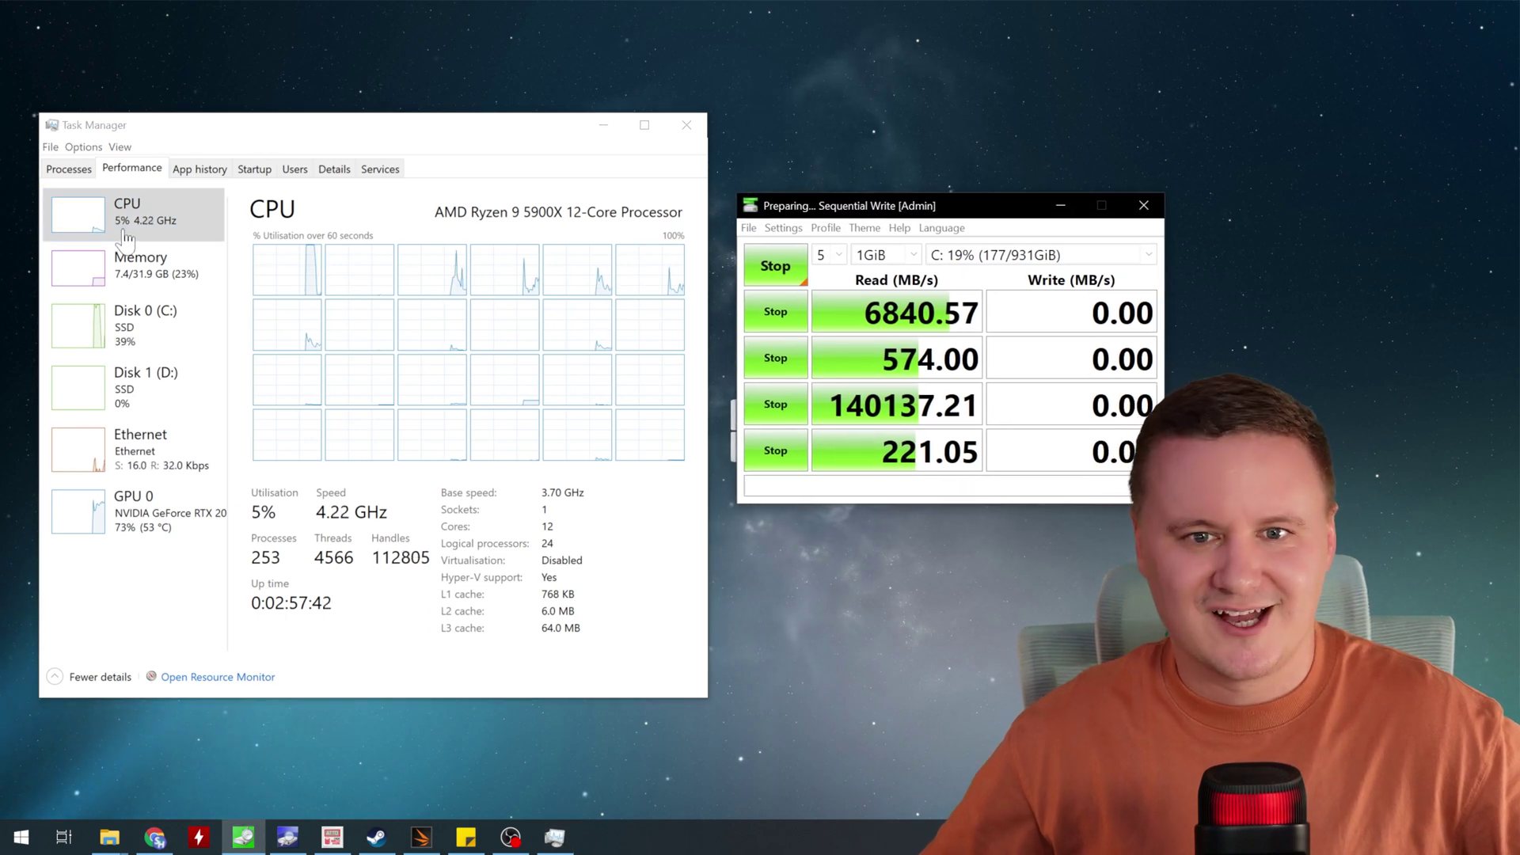
left_click(159, 317)
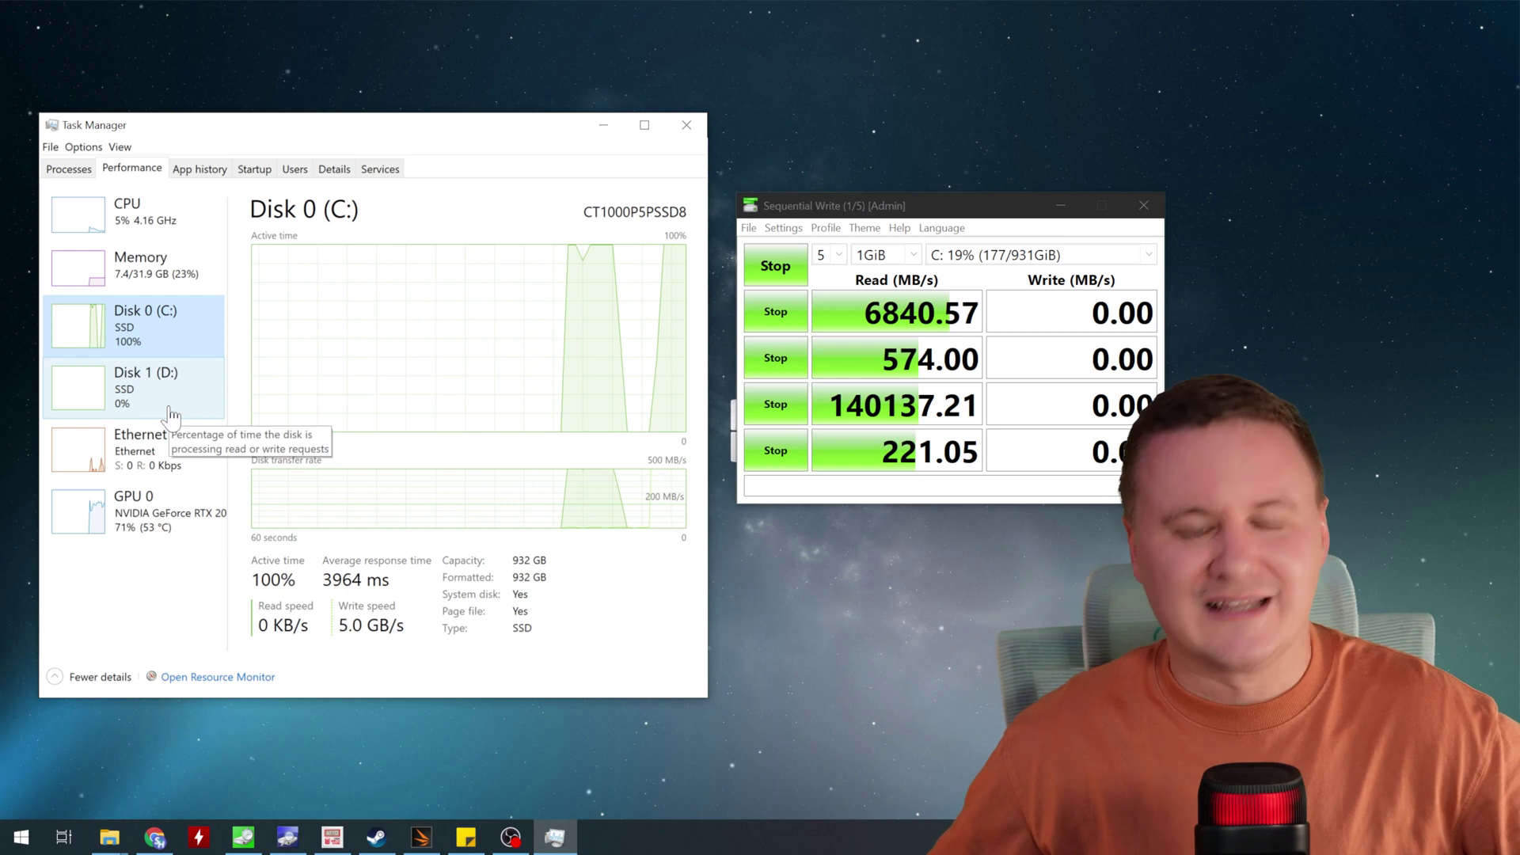
left_click(140, 402)
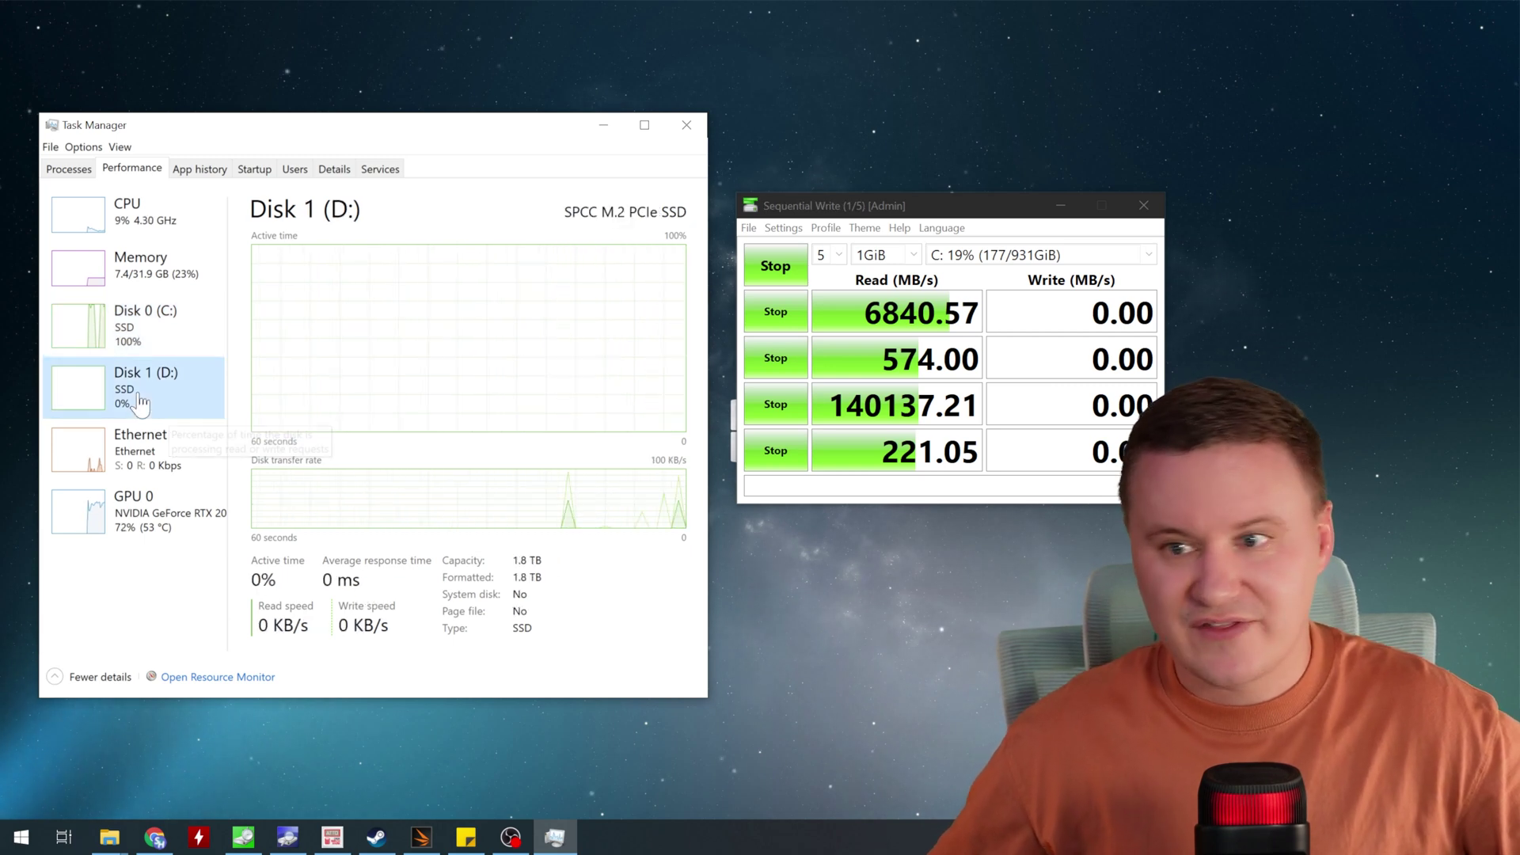
left_click(158, 343)
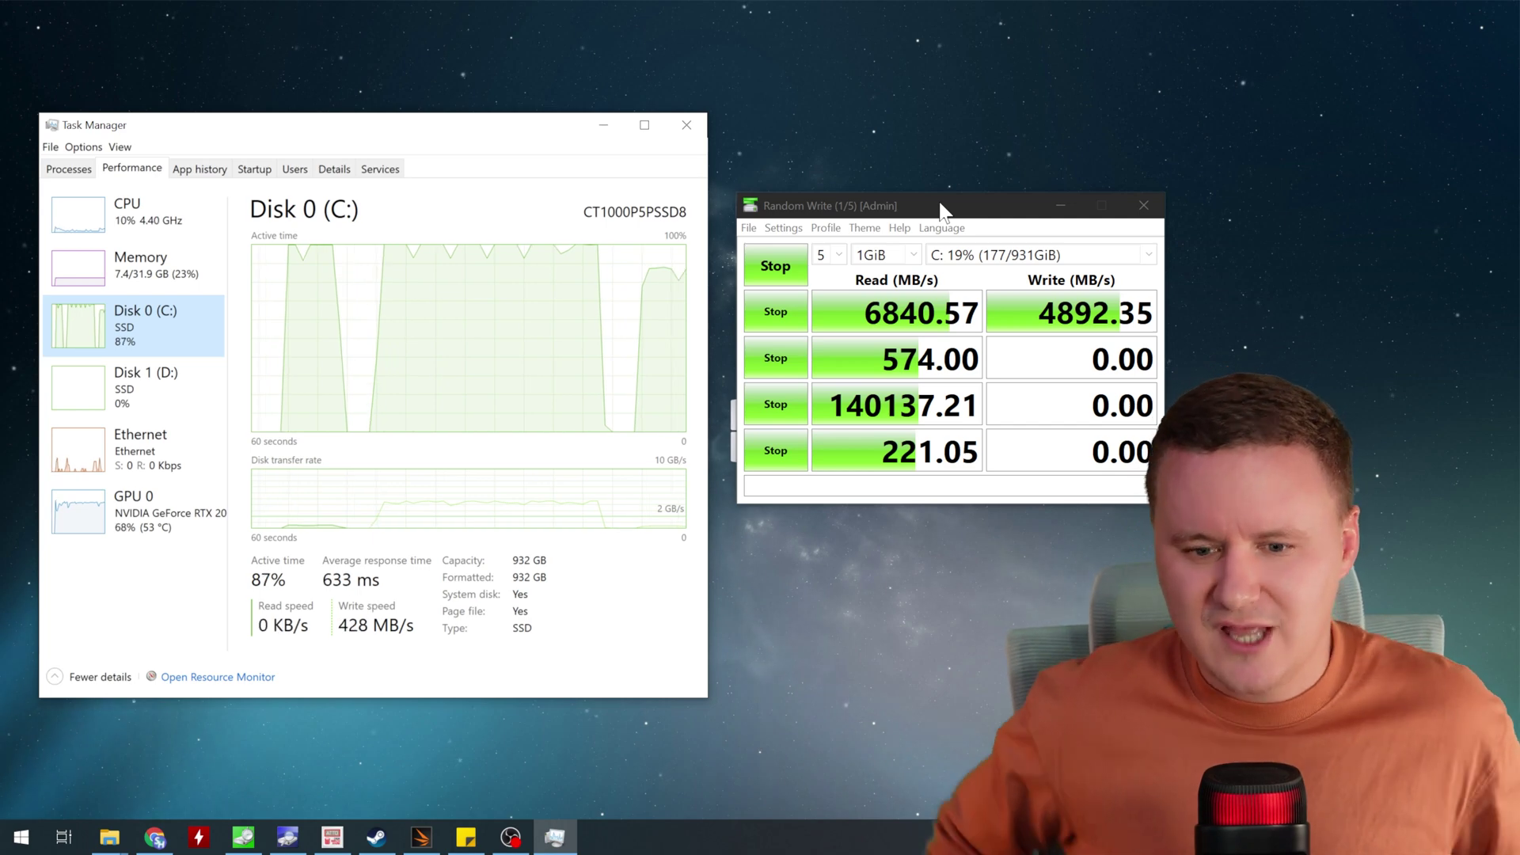
- Show Umart's Crucial P5 Plus 1TB spec page and highlight the 600TB endurance value
left_click(166, 839)
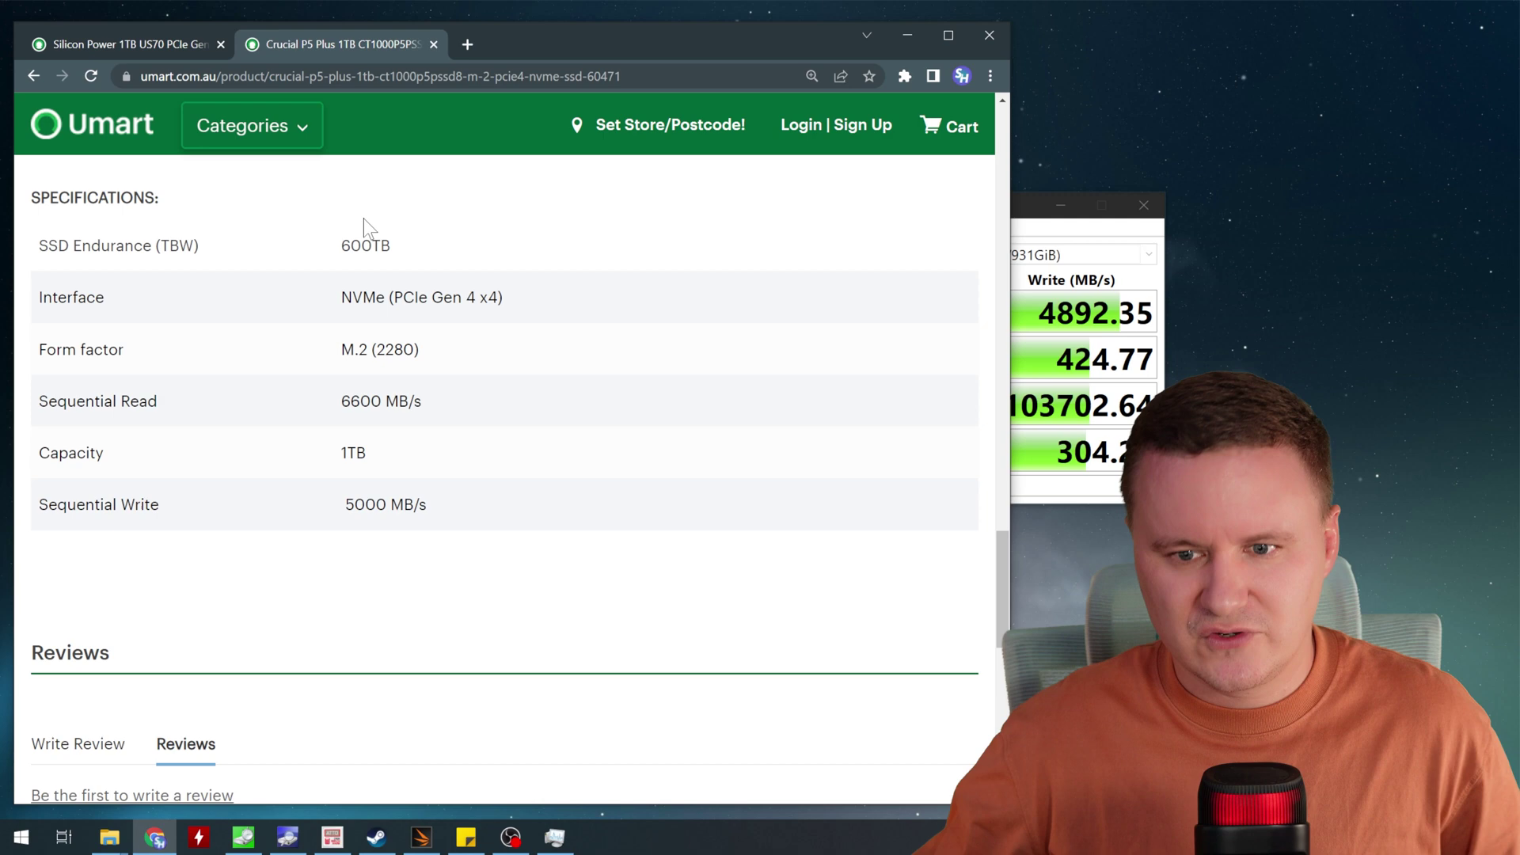
scroll(373, 371, "up", 1)
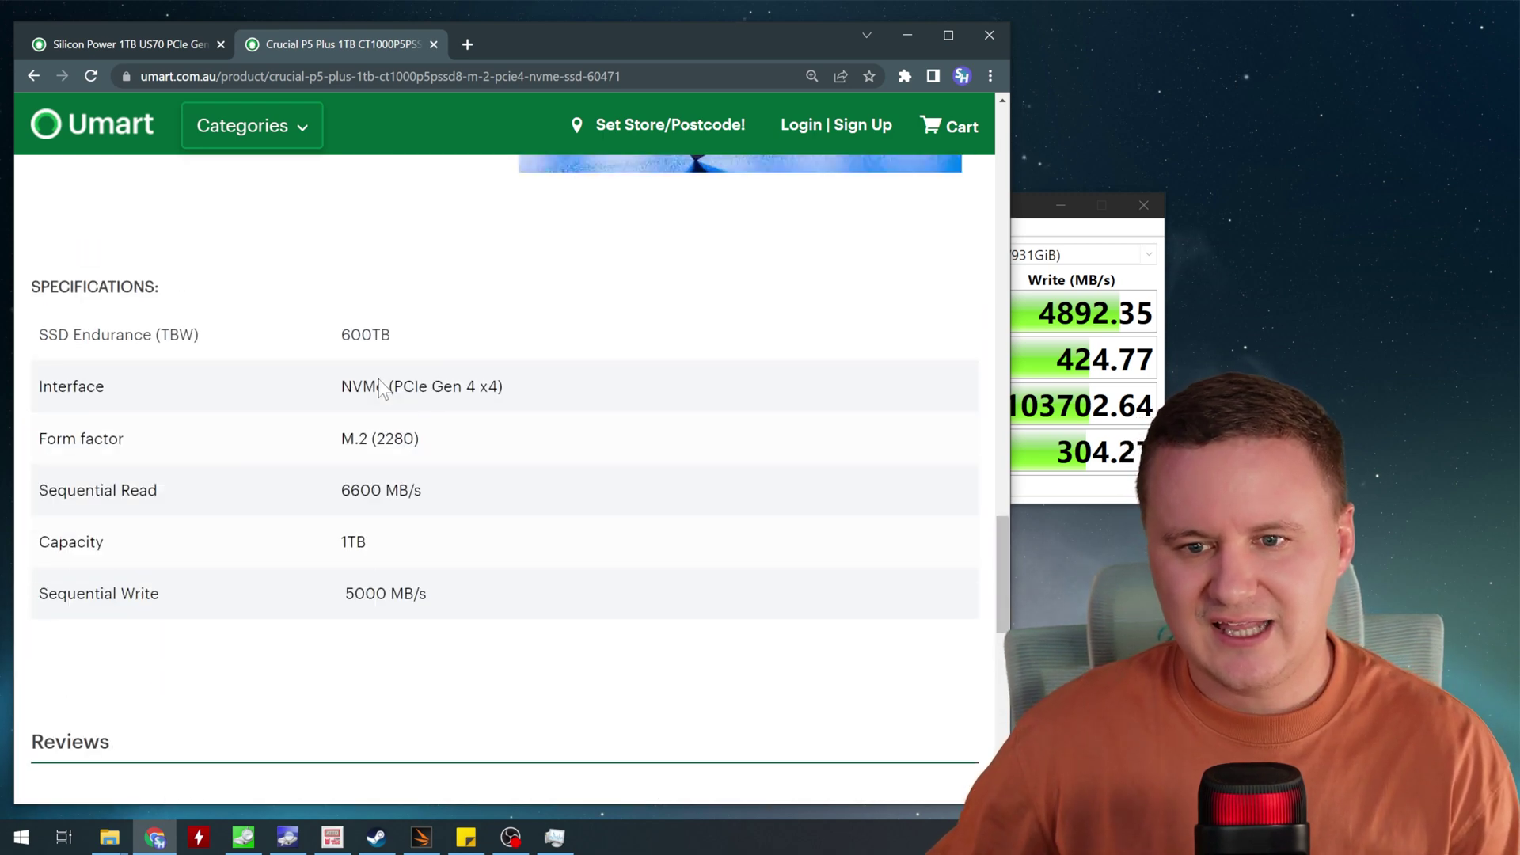
left_click_drag(304, 337, 404, 334)
left_click(404, 335)
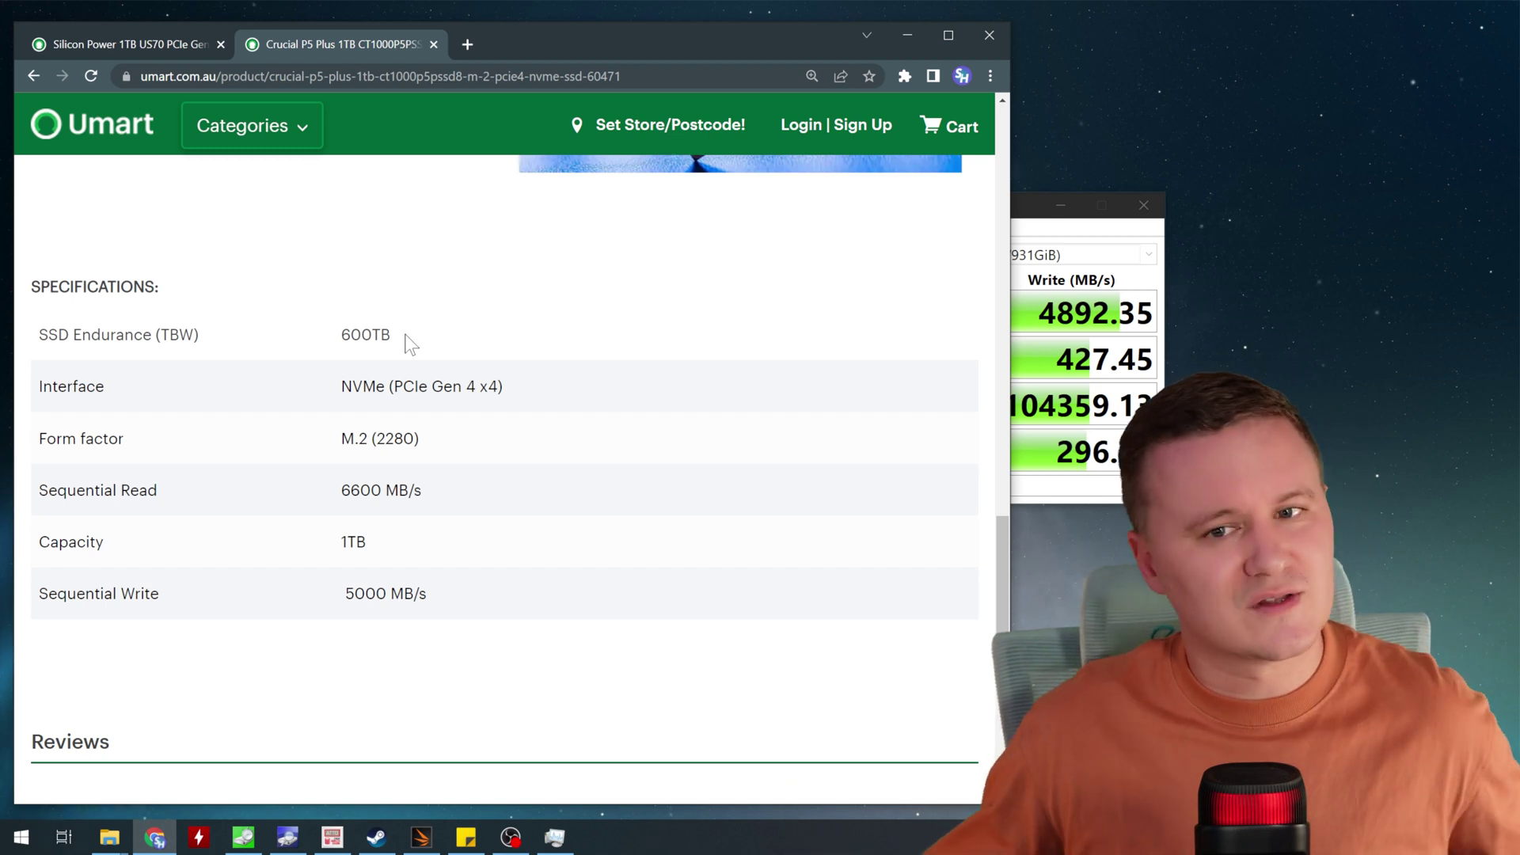
double_click(380, 334)
left_click(380, 335)
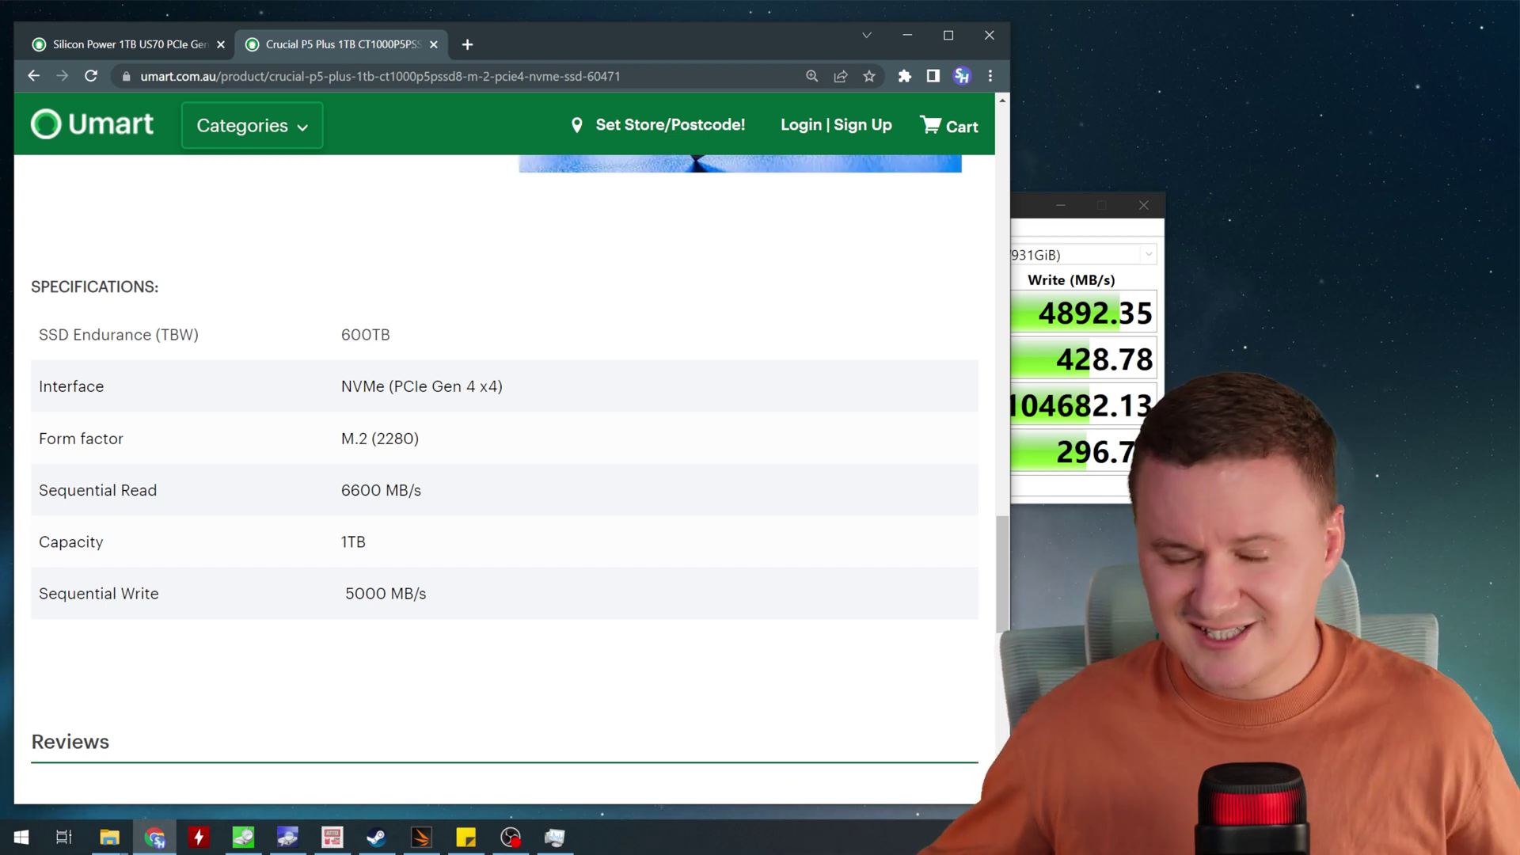
left_click_drag(340, 335, 371, 335)
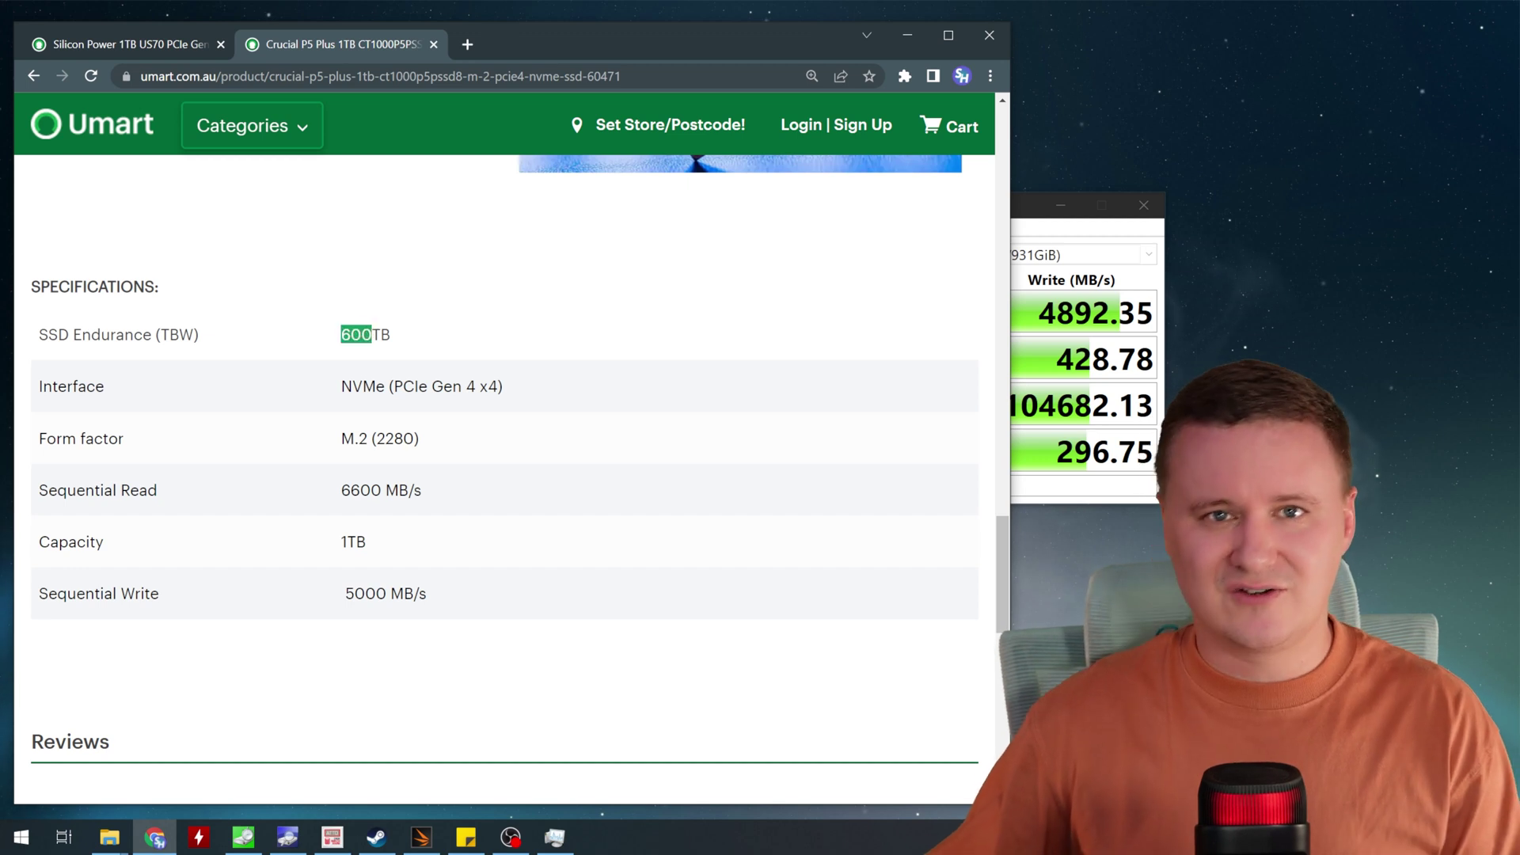
left_click(356, 334)
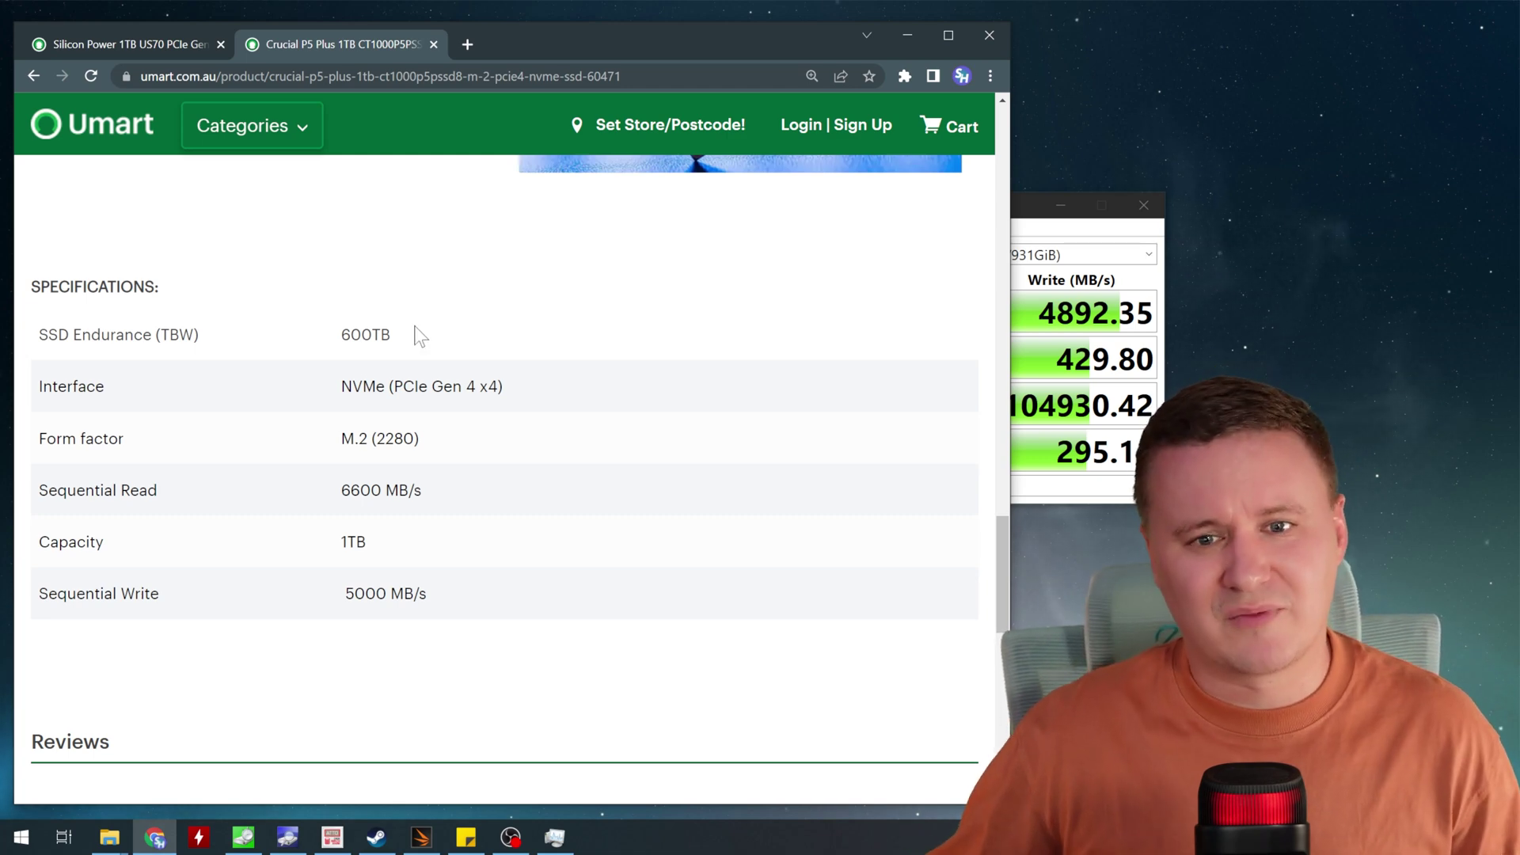
left_click(155, 40)
mouse_move(242, 126)
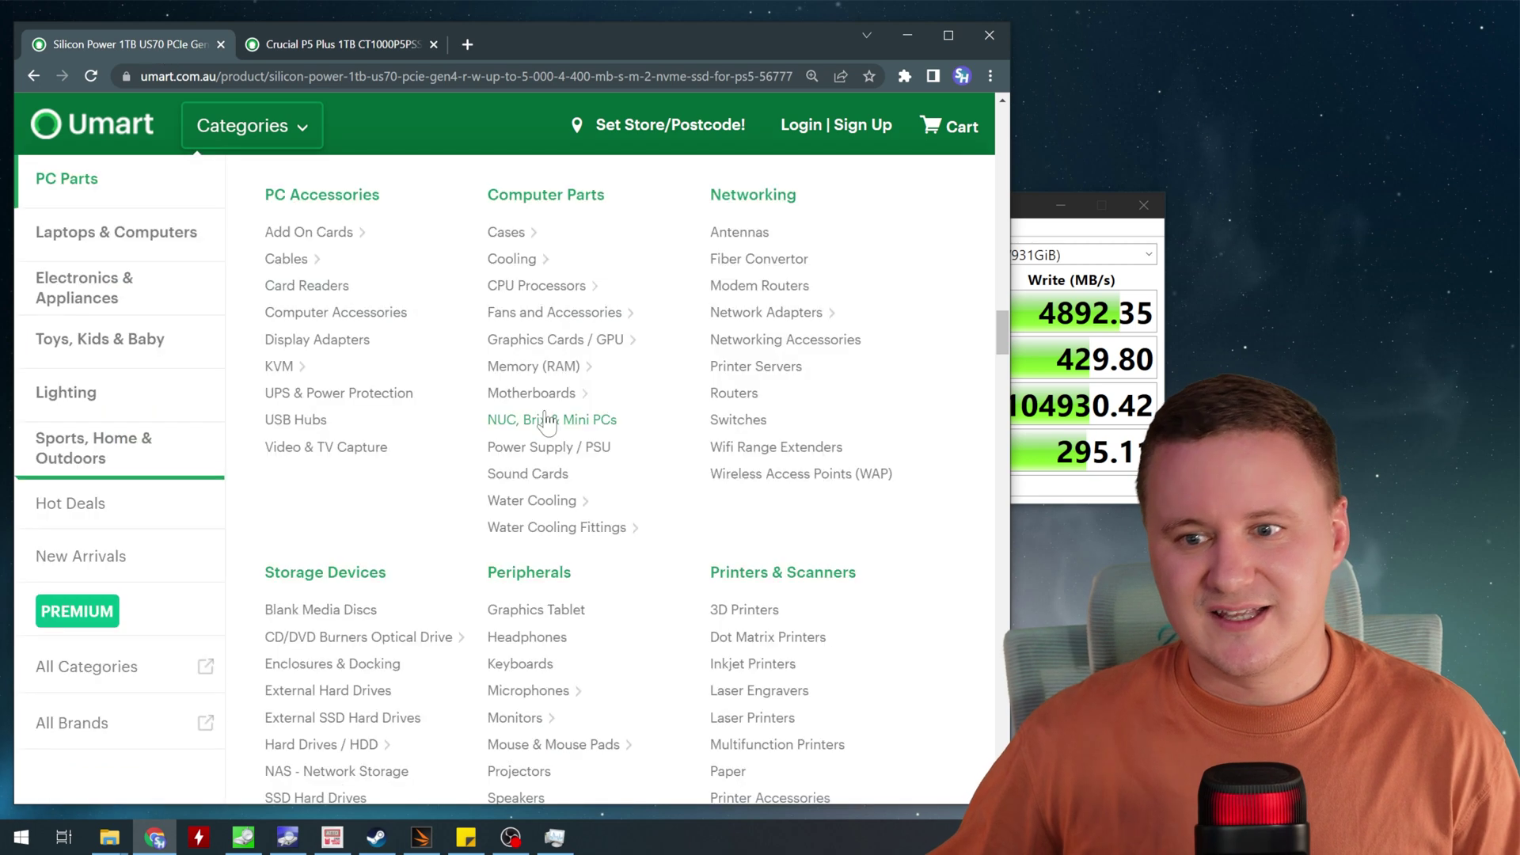
scroll(722, 620, "up", 5)
scroll(722, 620, "down", 4)
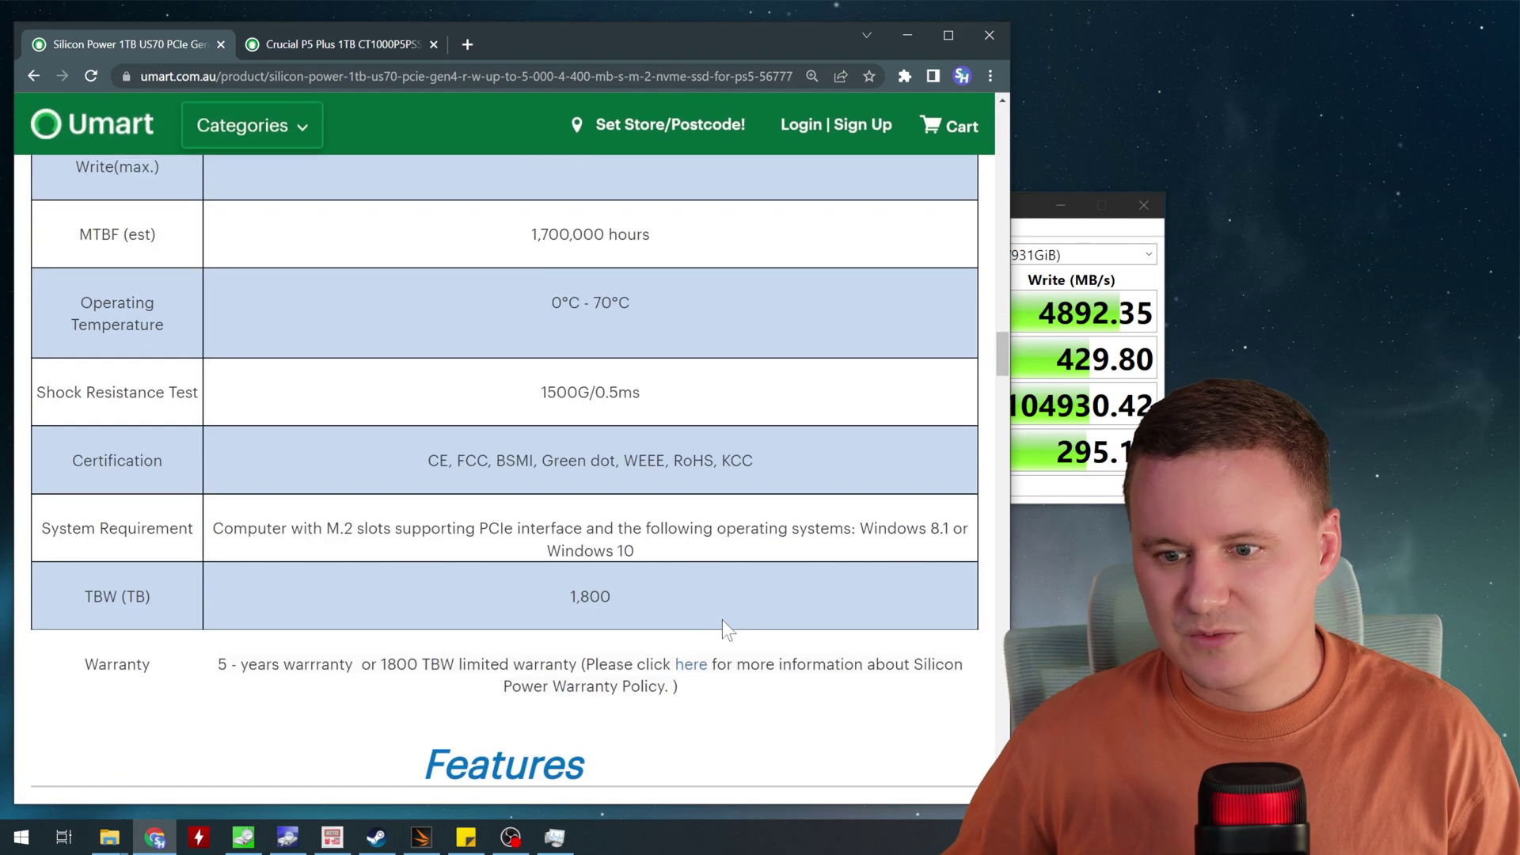
scroll(722, 619, "up", 5)
scroll(710, 615, "down", 2)
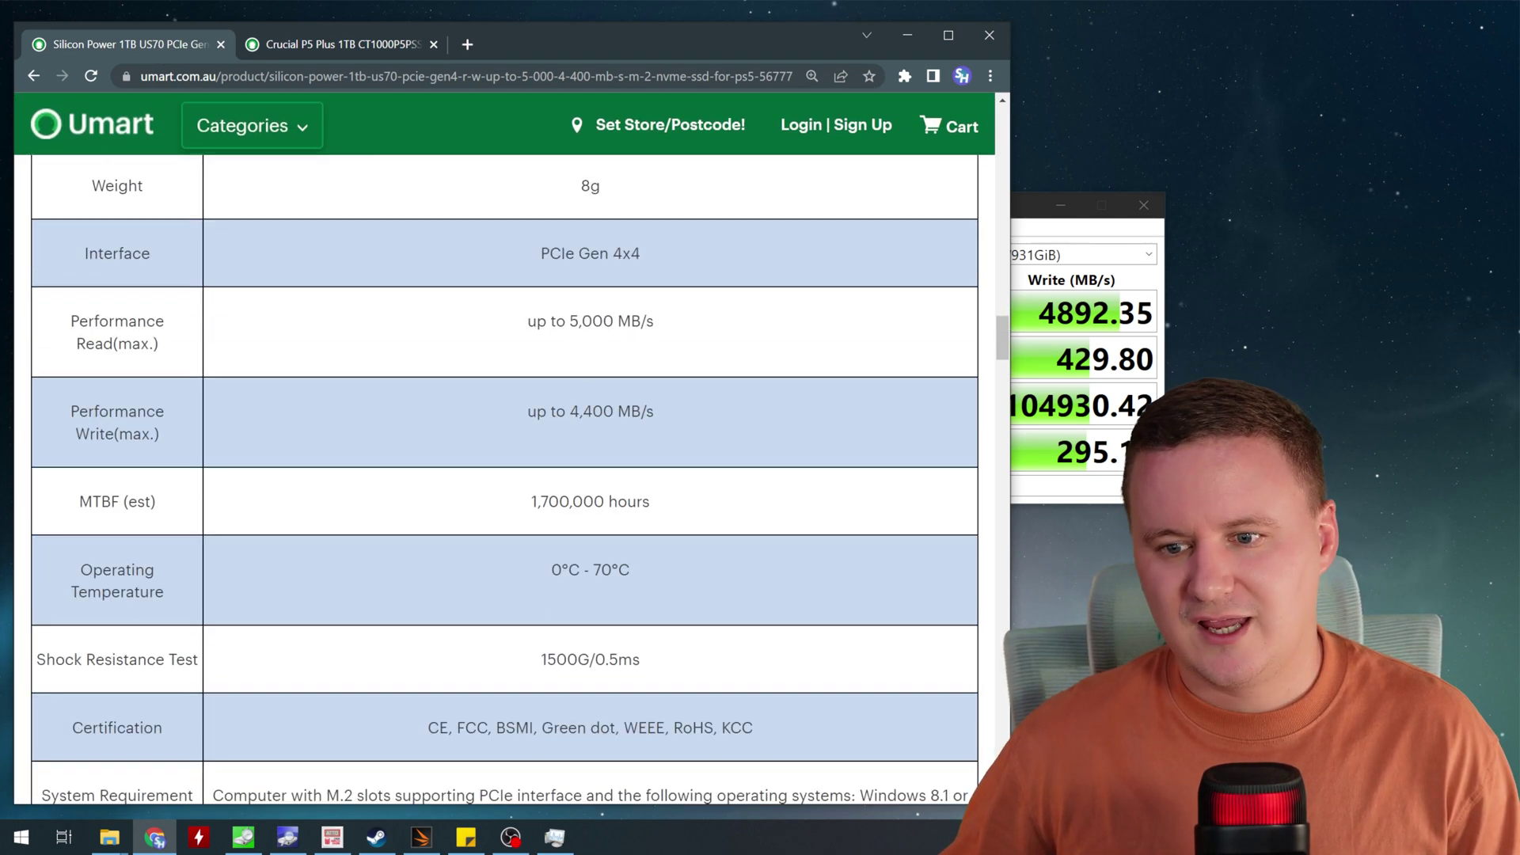
scroll(530, 642, "down", 4)
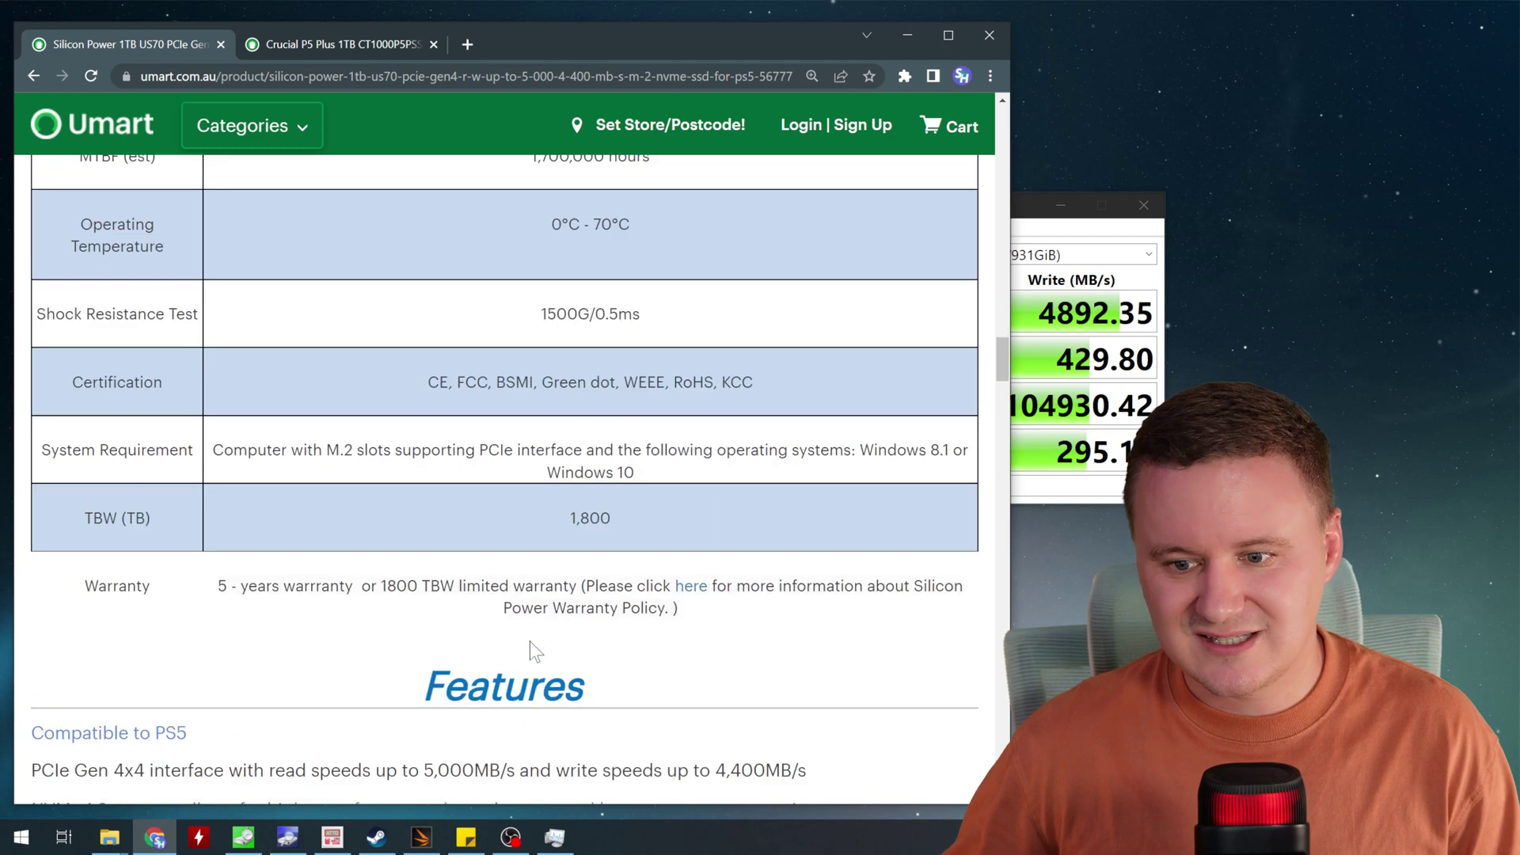
left_click_drag(515, 533, 674, 496)
left_click(673, 496)
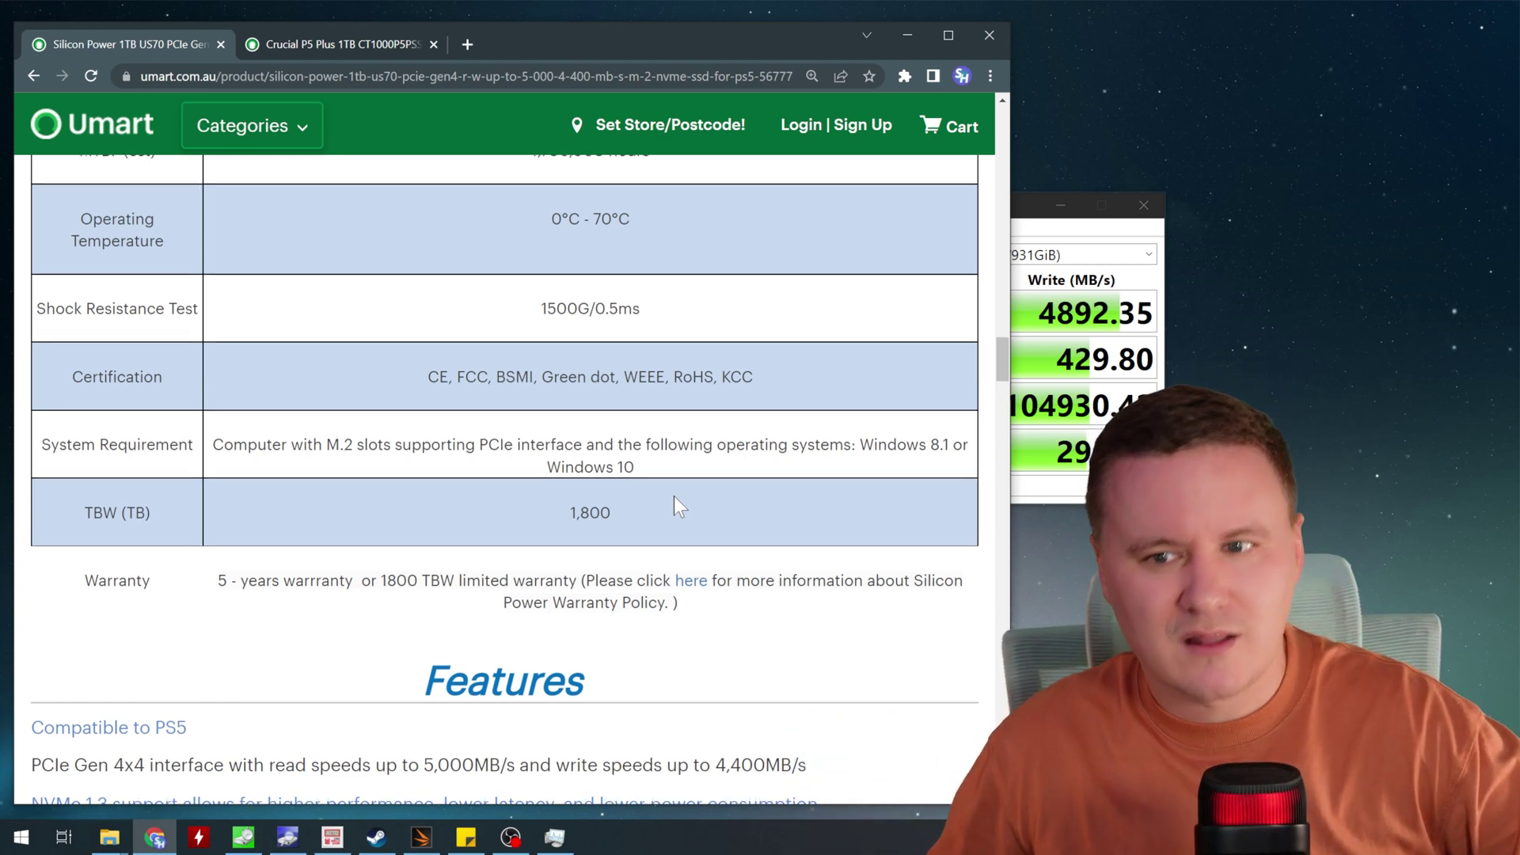
scroll(673, 497, "up", 4)
scroll(675, 499, "down", 4)
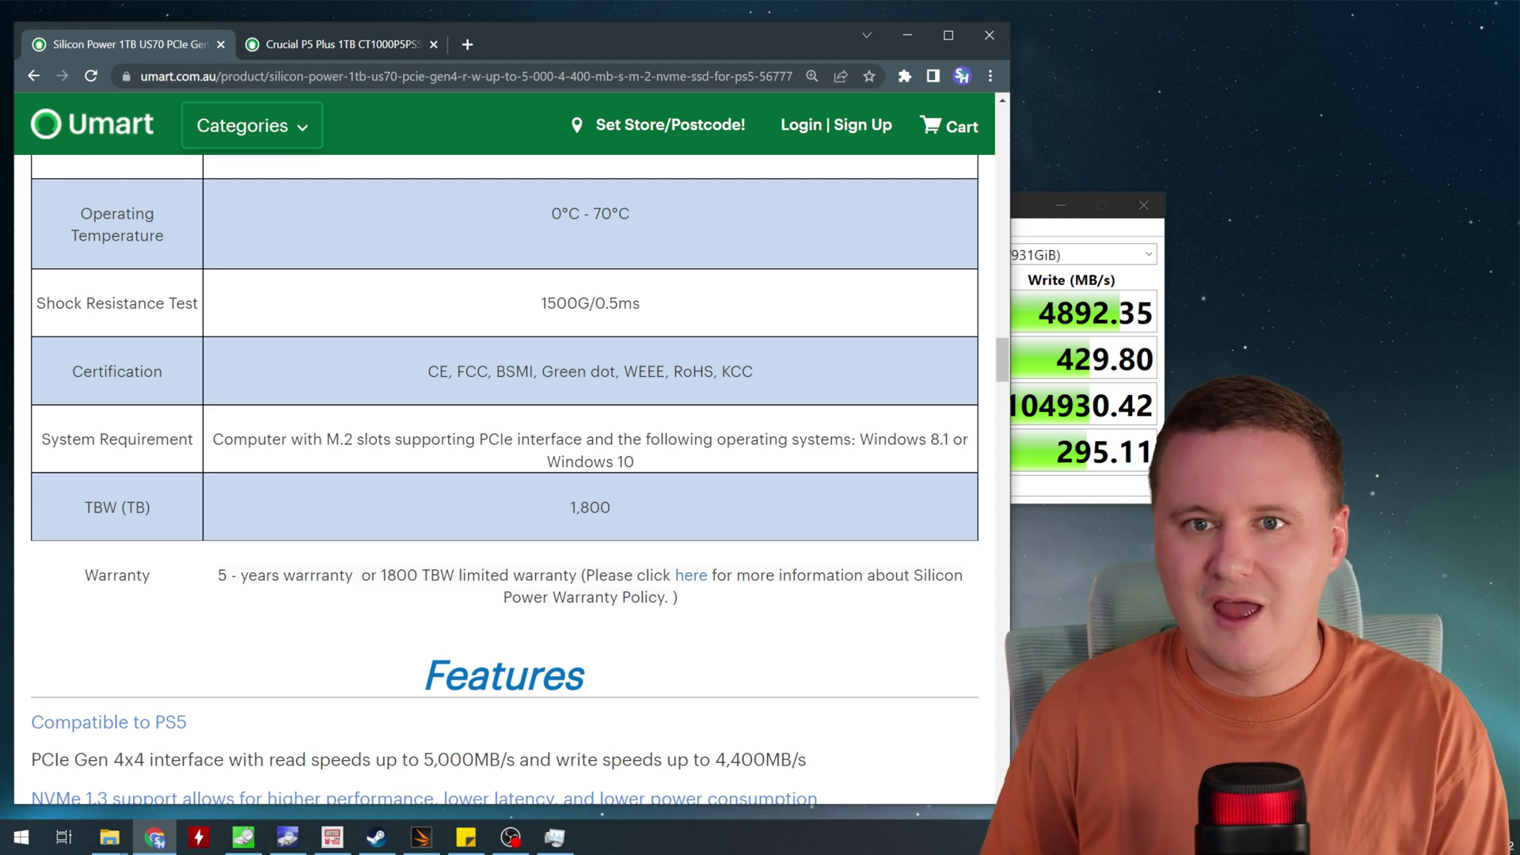
left_click(373, 49)
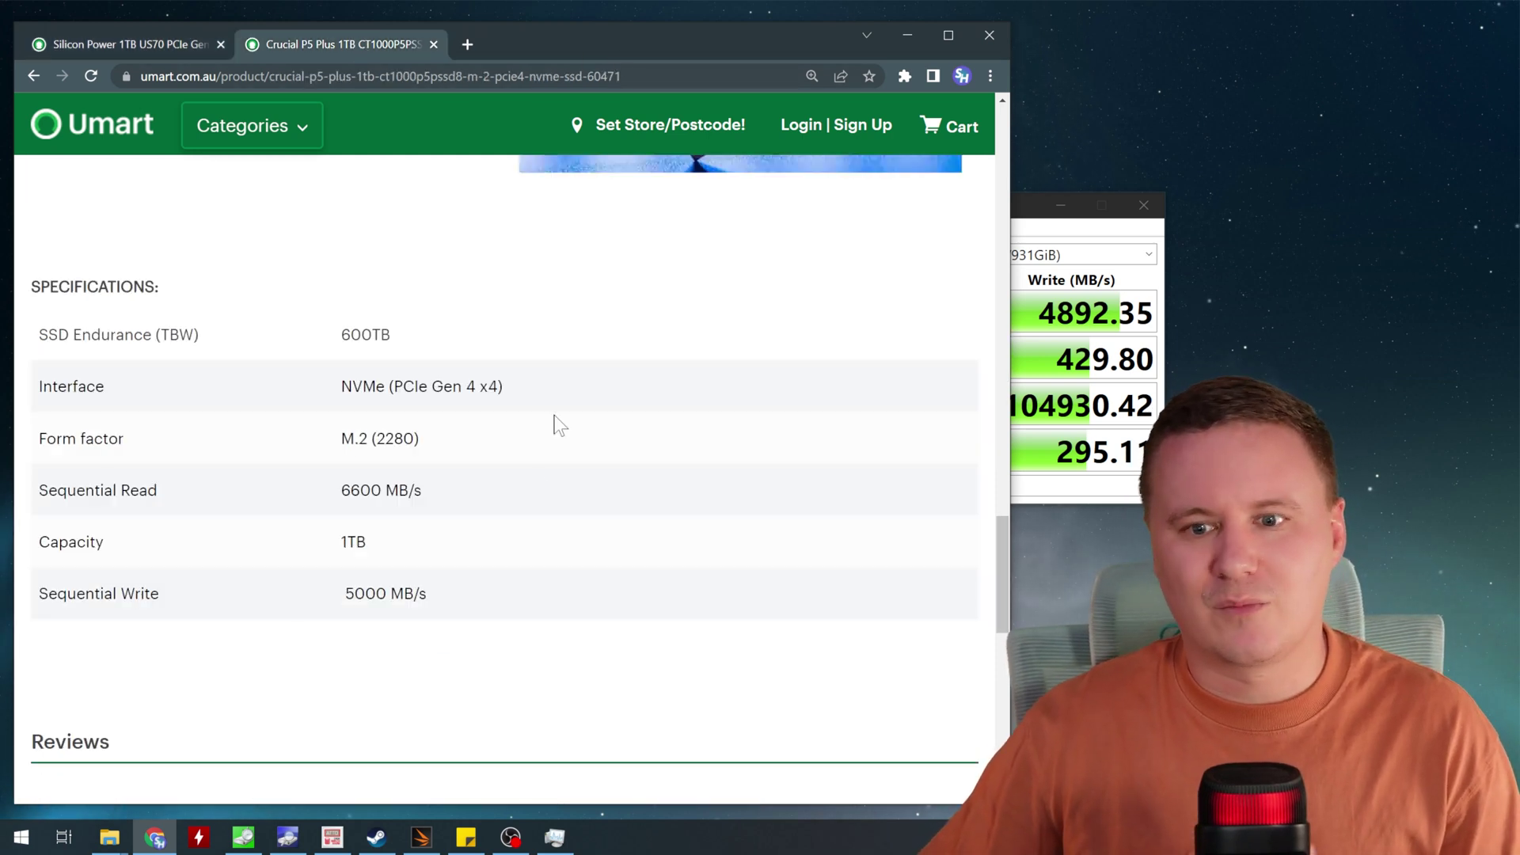
left_click_drag(398, 334, 340, 334)
left_click(294, 323)
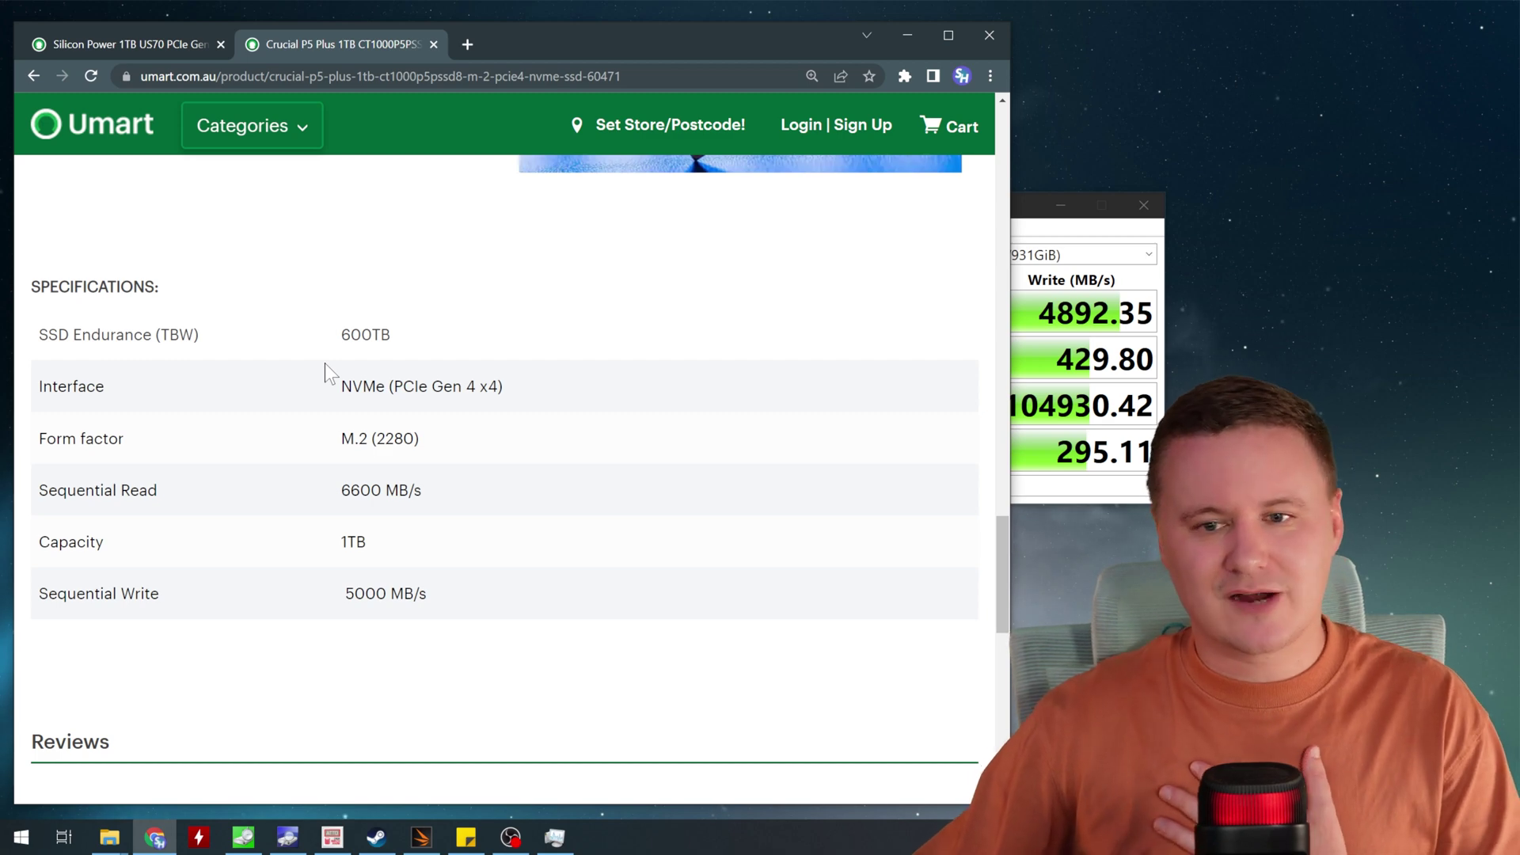
- Minimize Chrome to reveal the finished results: 6840.57 MB/s read, 4892.35 MB/s write
left_click(907, 35)
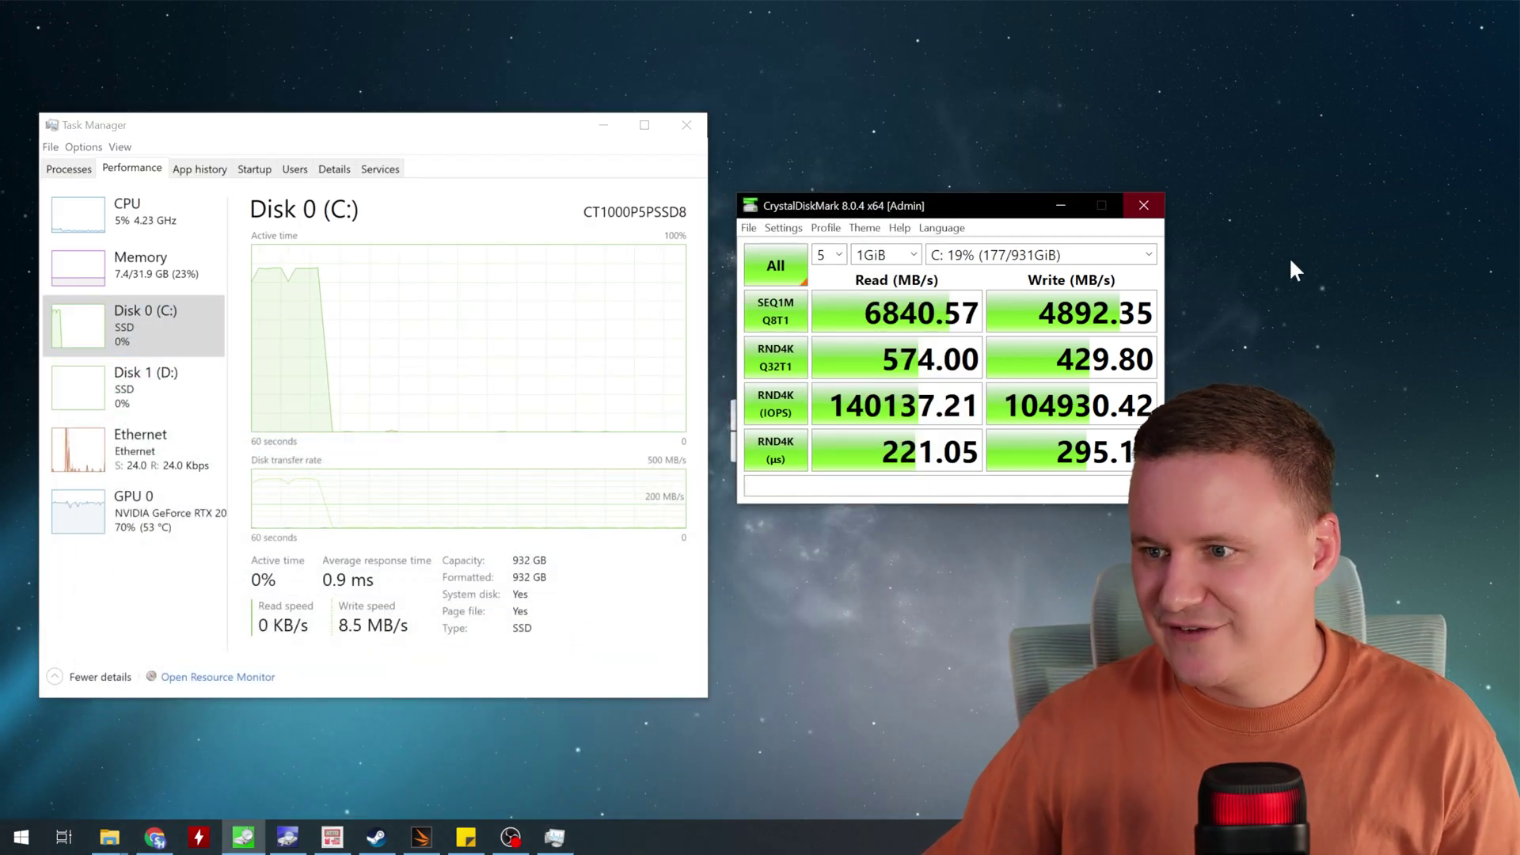